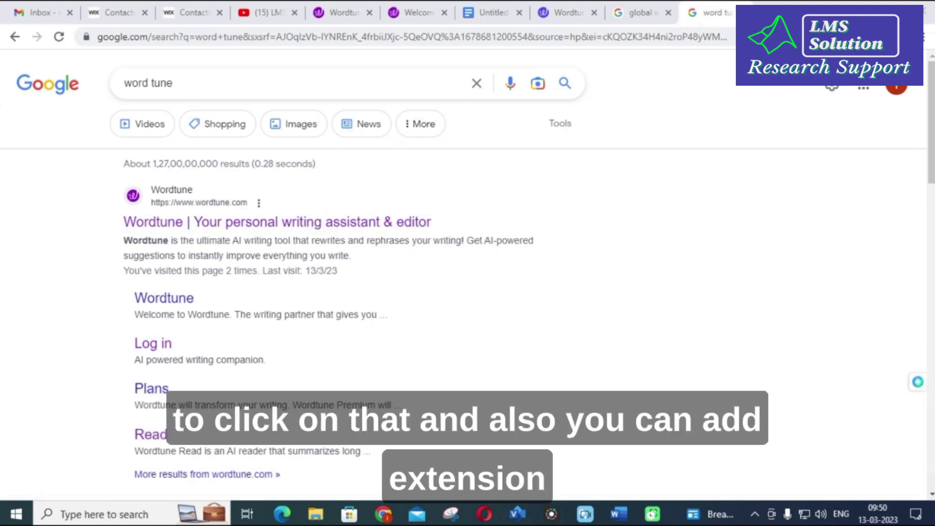
- Check Chrome's installed extensions, then switch to the tab with the empty Wordtune editor
{"action": "left_click", "coordinate": [842, 37]}
{"action": "left_click", "coordinate": [862, 37]}
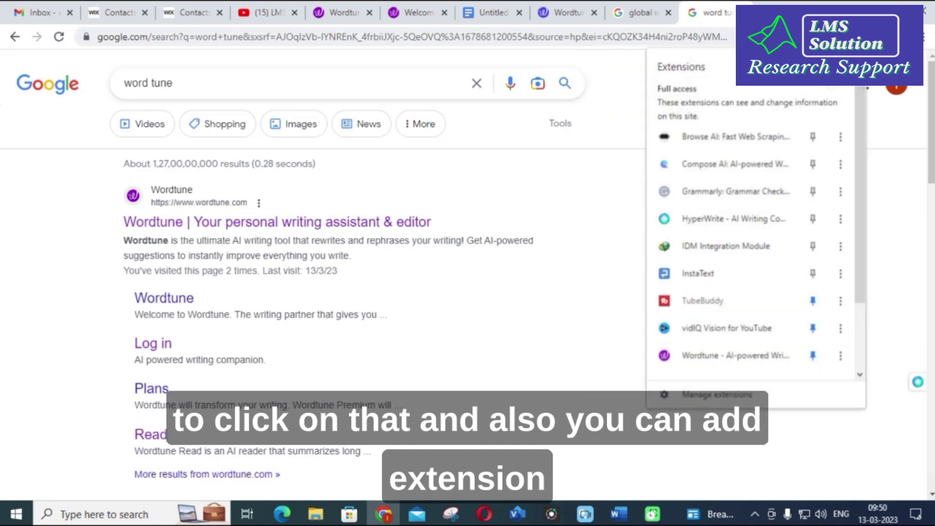
{"action": "scroll", "coordinate": [726, 225], "scroll_direction": "down", "scroll_amount": 2}
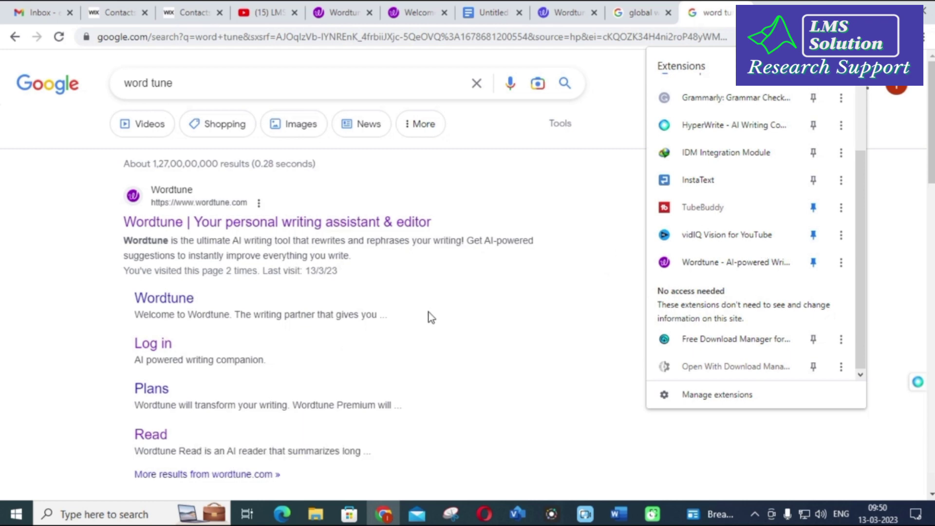
{"action": "left_click", "coordinate": [322, 10]}
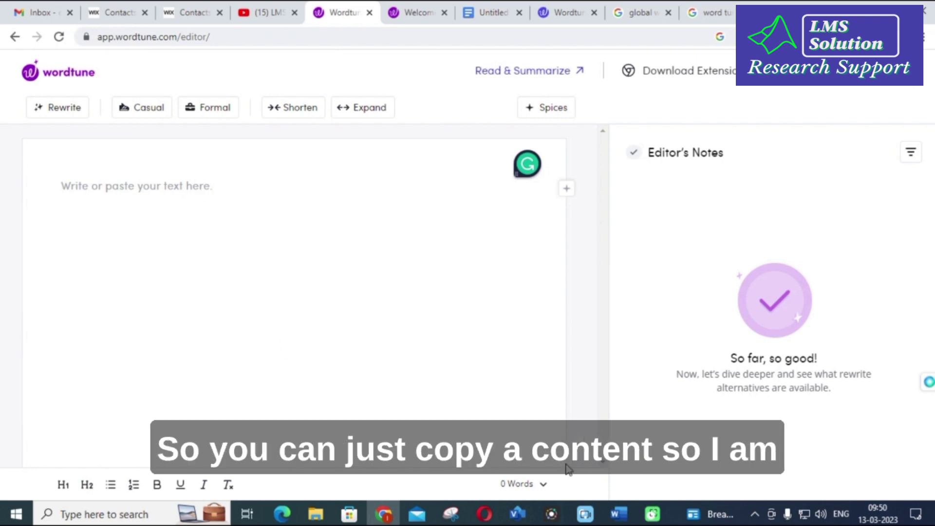
- Copy the 'Due to the growth…' PV pricing paragraph from Word into the Wordtune editor
{"action": "key", "text": "alt+Tab"}
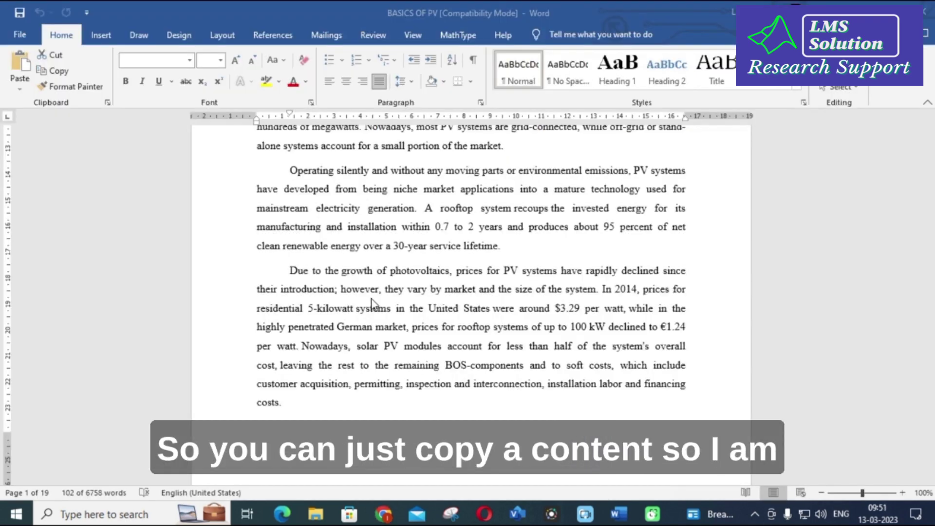
{"action": "triple_click", "coordinate": [293, 272]}
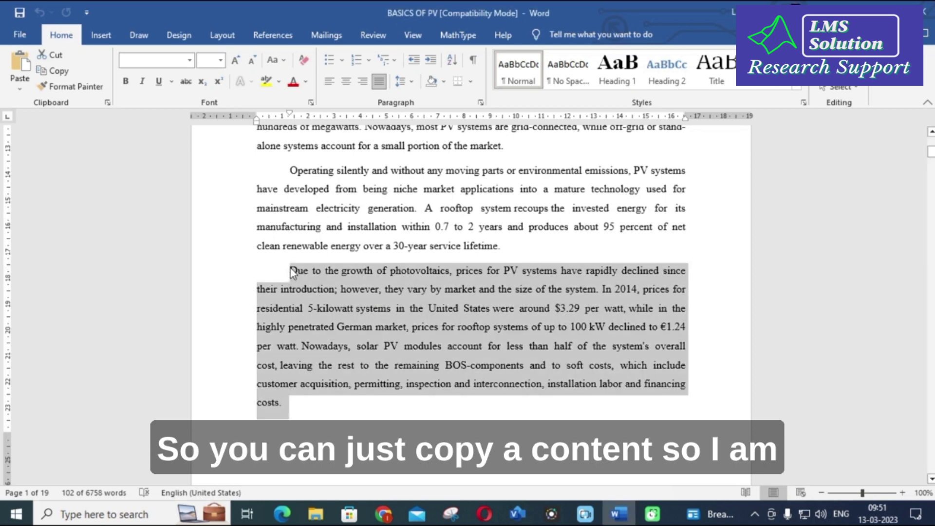
{"action": "key", "text": "ctrl+c"}
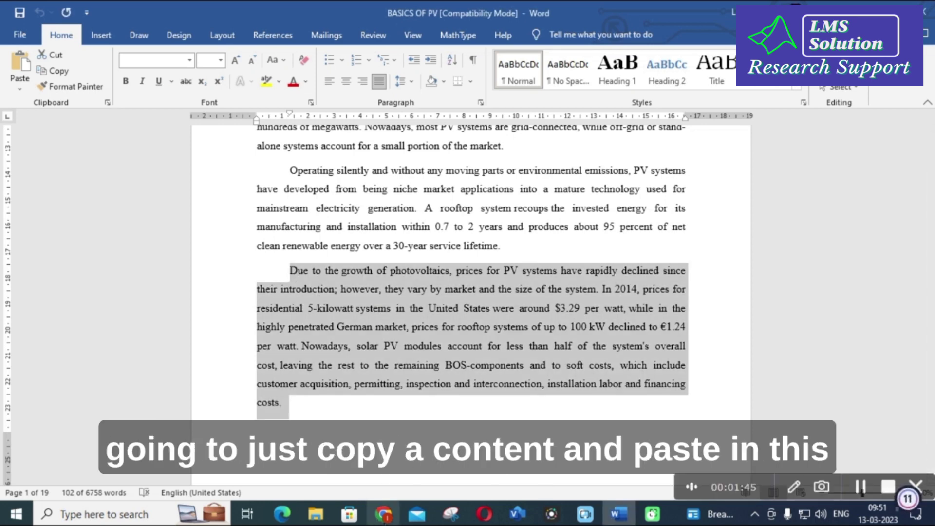
{"action": "key", "text": "alt+Tab"}
{"action": "key", "text": "ctrl+v"}
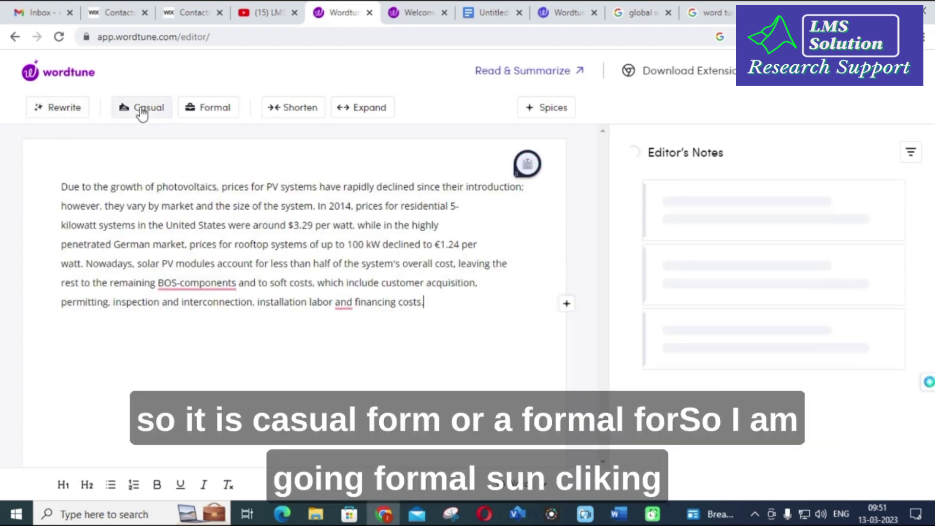
- Show casual-tone rewrites of the sentence on PV modules' cost share and browse them
{"action": "left_click", "coordinate": [217, 111]}
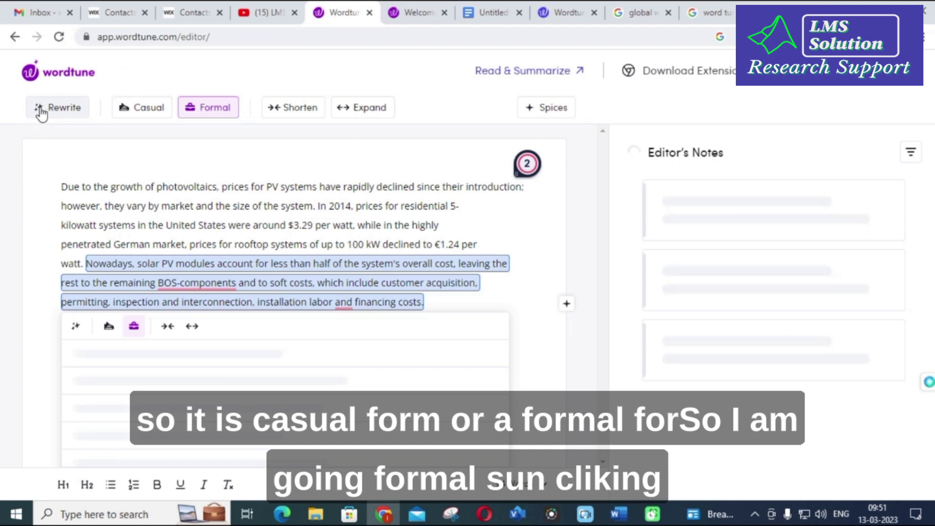
{"action": "left_click", "coordinate": [41, 112]}
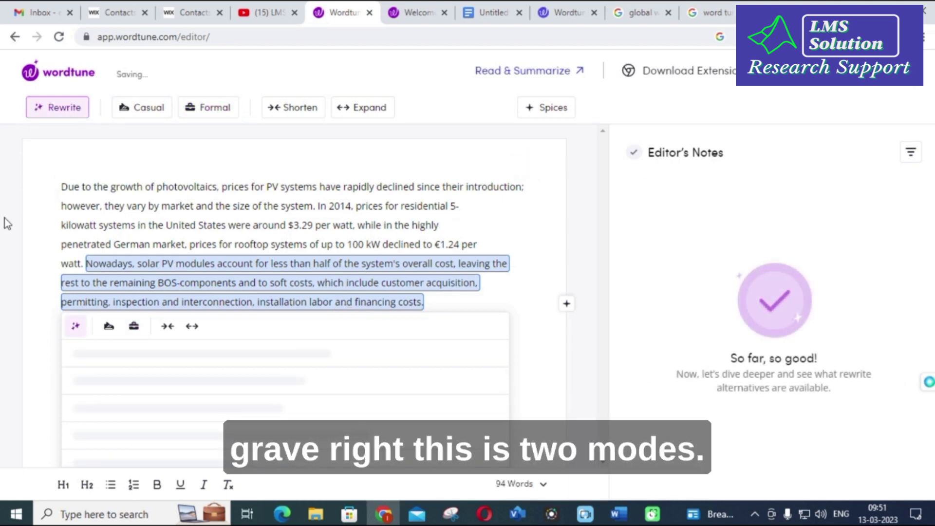
{"action": "left_click", "coordinate": [110, 327]}
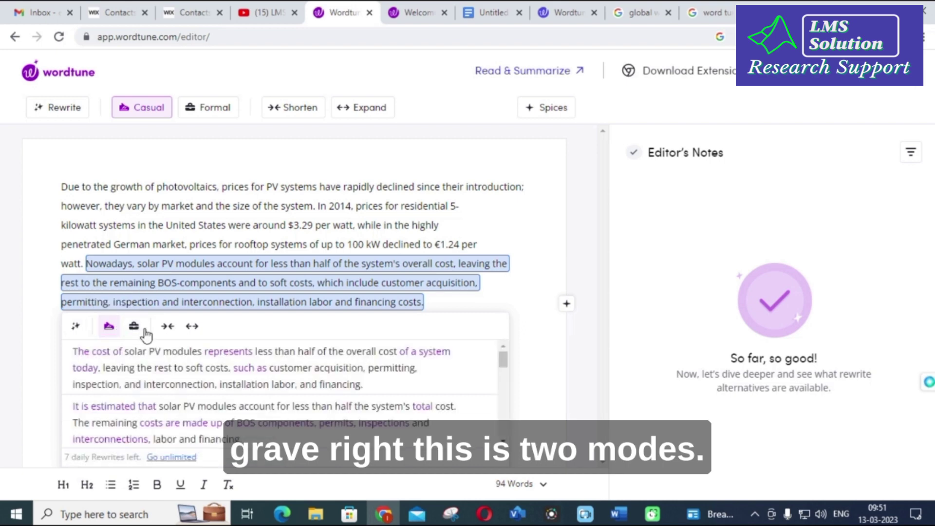
{"action": "scroll", "coordinate": [451, 389], "scroll_direction": "up", "scroll_amount": 2}
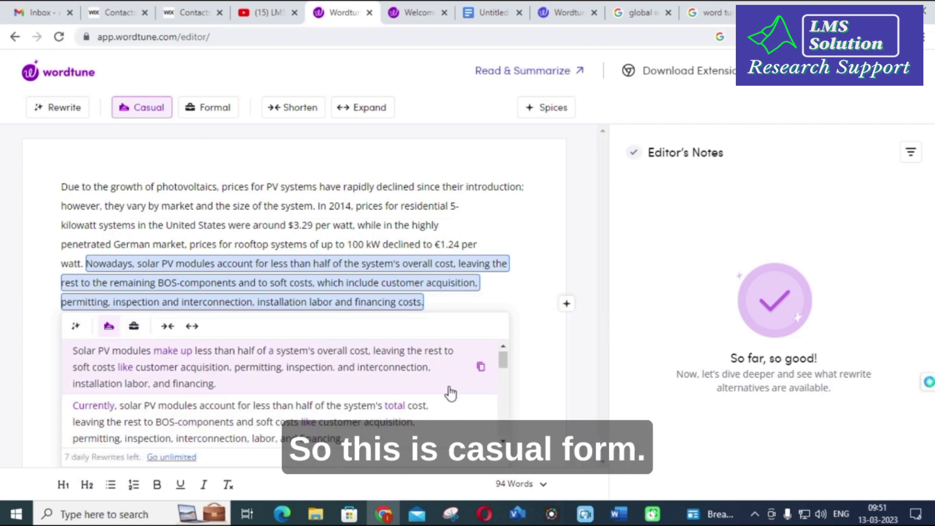
{"action": "scroll", "coordinate": [451, 388], "scroll_direction": "down", "scroll_amount": 3}
{"action": "scroll", "coordinate": [423, 408], "scroll_direction": "up", "scroll_amount": 3}
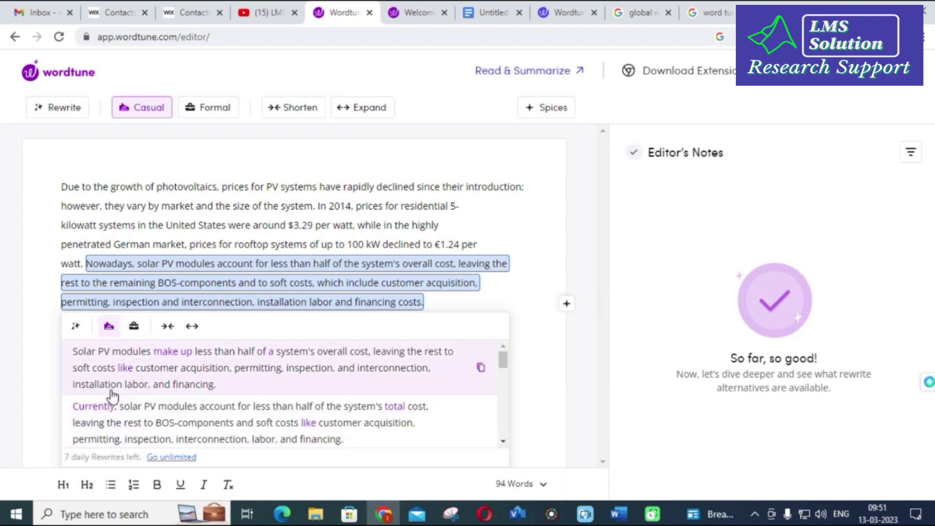
{"action": "scroll", "coordinate": [138, 387], "scroll_direction": "down", "scroll_amount": 2}
{"action": "scroll", "coordinate": [138, 388], "scroll_direction": "up", "scroll_amount": 1}
{"action": "scroll", "coordinate": [137, 388], "scroll_direction": "down", "scroll_amount": 4}
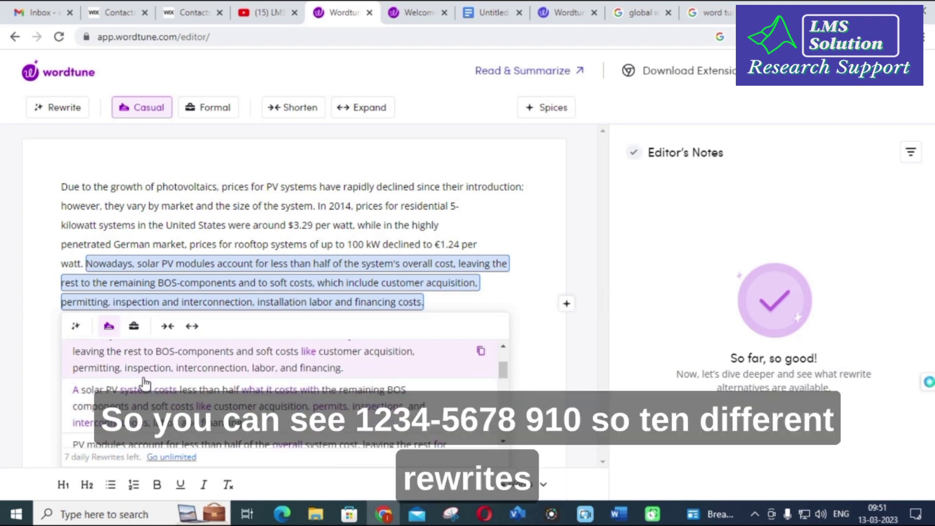
{"action": "scroll", "coordinate": [135, 388], "scroll_direction": "down", "scroll_amount": 2}
{"action": "scroll", "coordinate": [129, 391], "scroll_direction": "up", "scroll_amount": 2}
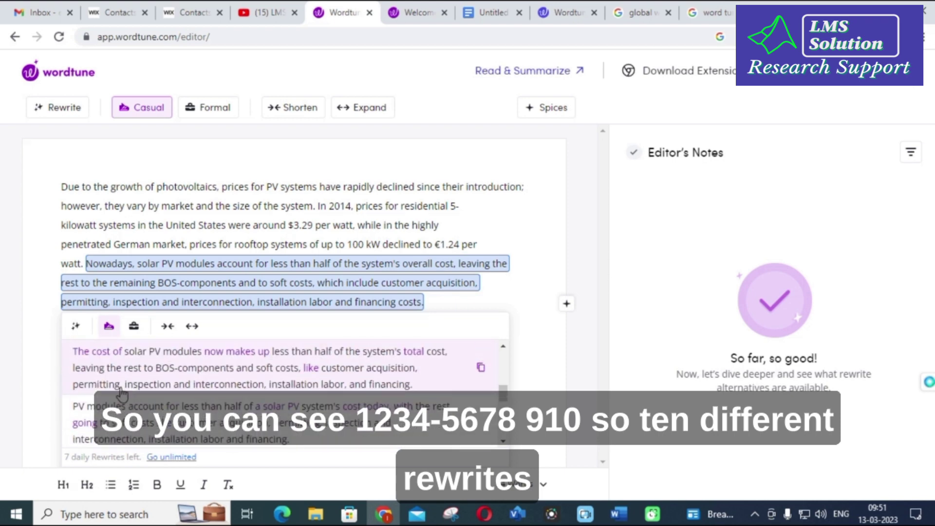
{"action": "scroll", "coordinate": [122, 395], "scroll_direction": "down", "scroll_amount": 4}
{"action": "scroll", "coordinate": [117, 395], "scroll_direction": "down", "scroll_amount": 2}
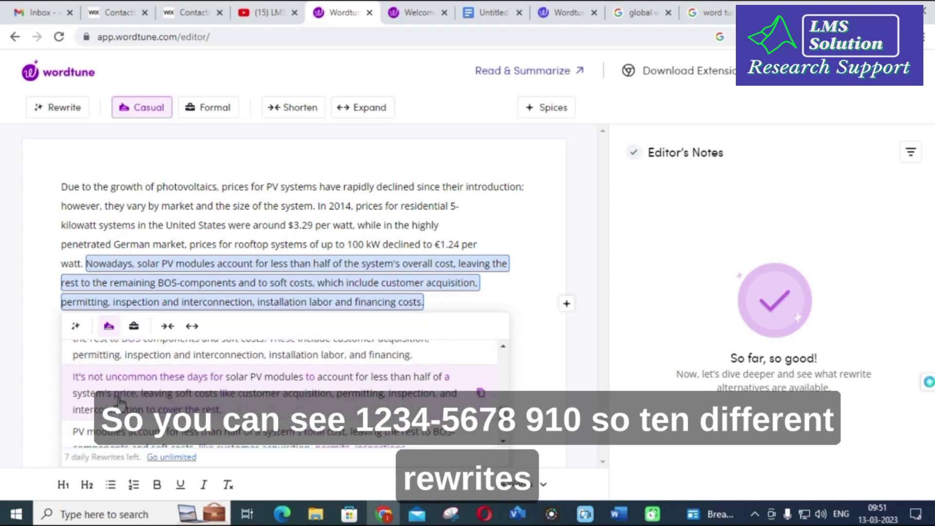
{"action": "scroll", "coordinate": [120, 390], "scroll_direction": "down", "scroll_amount": 2}
{"action": "scroll", "coordinate": [120, 387], "scroll_direction": "down", "scroll_amount": 1}
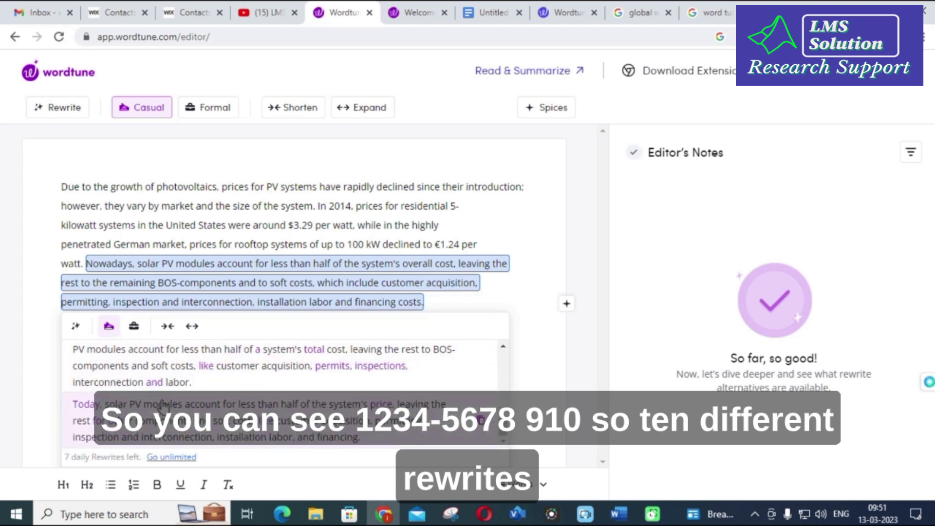
{"action": "scroll", "coordinate": [263, 397], "scroll_direction": "up", "scroll_amount": 3}
{"action": "scroll", "coordinate": [242, 383], "scroll_direction": "up", "scroll_amount": 1}
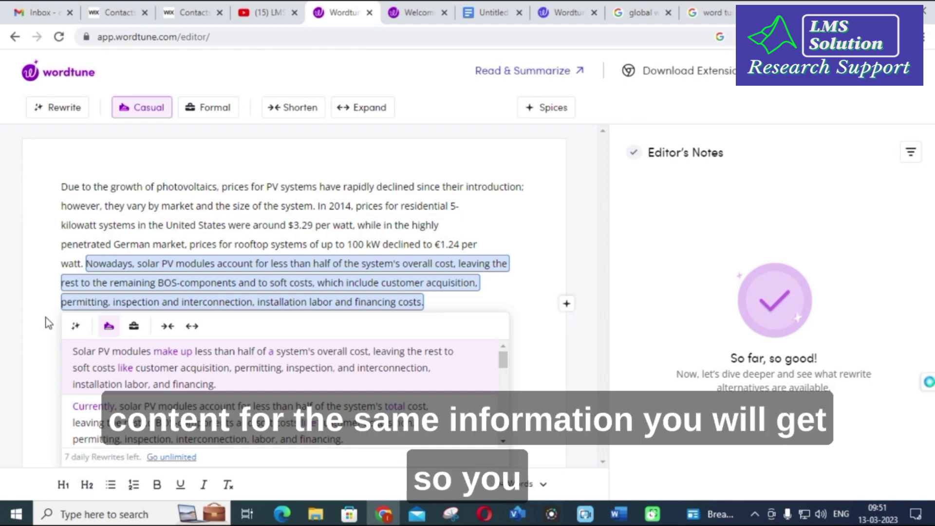
{"action": "scroll", "coordinate": [171, 366], "scroll_direction": "down", "scroll_amount": 1}
{"action": "scroll", "coordinate": [171, 365], "scroll_direction": "up", "scroll_amount": 1}
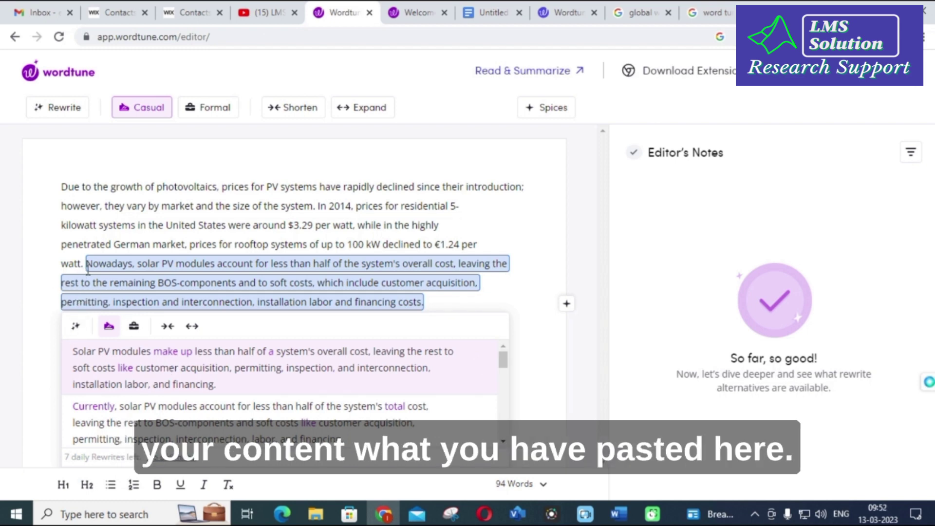
- Replace the last sentence with the formal rewrite 'Currently, solar PV modules account for less than half…'
{"action": "left_click", "coordinate": [212, 109]}
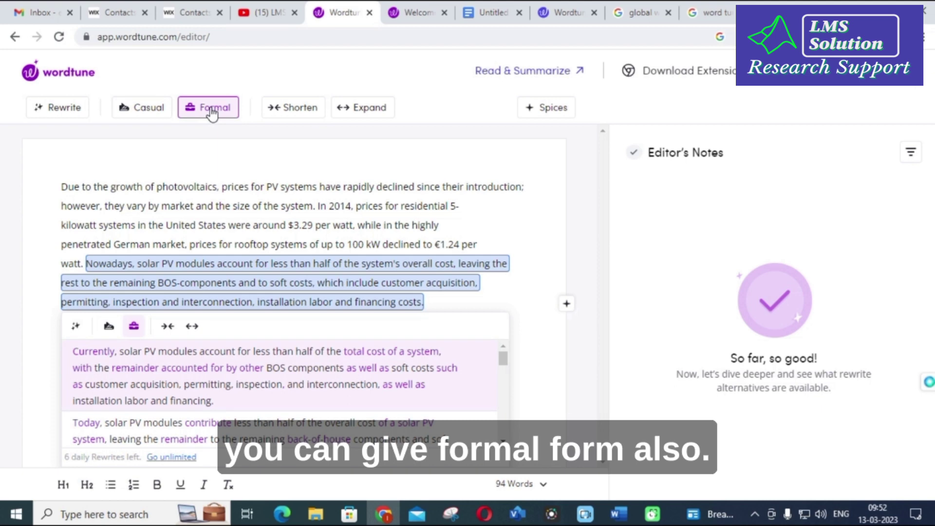
{"action": "scroll", "coordinate": [132, 403], "scroll_direction": "down", "scroll_amount": 1}
{"action": "scroll", "coordinate": [95, 381], "scroll_direction": "up", "scroll_amount": 1}
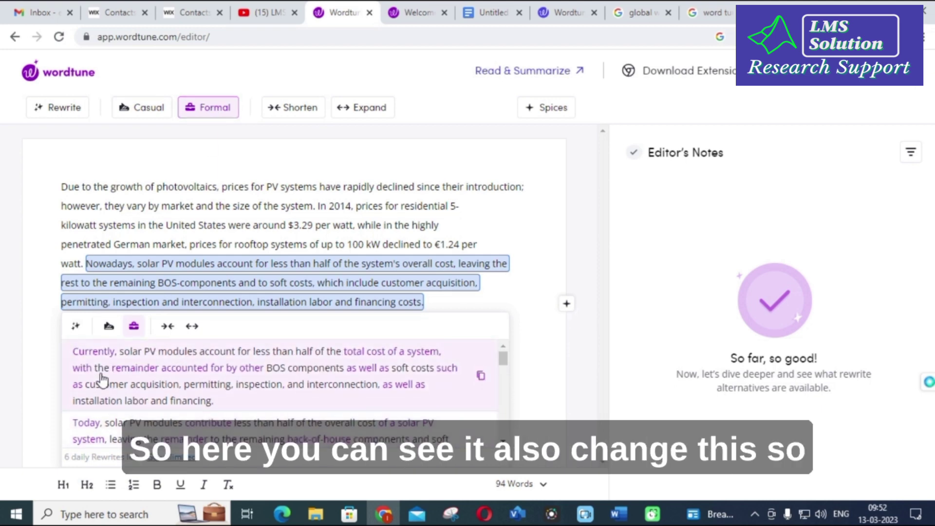
{"action": "scroll", "coordinate": [89, 391], "scroll_direction": "down", "scroll_amount": 1}
{"action": "scroll", "coordinate": [136, 390], "scroll_direction": "up", "scroll_amount": 1}
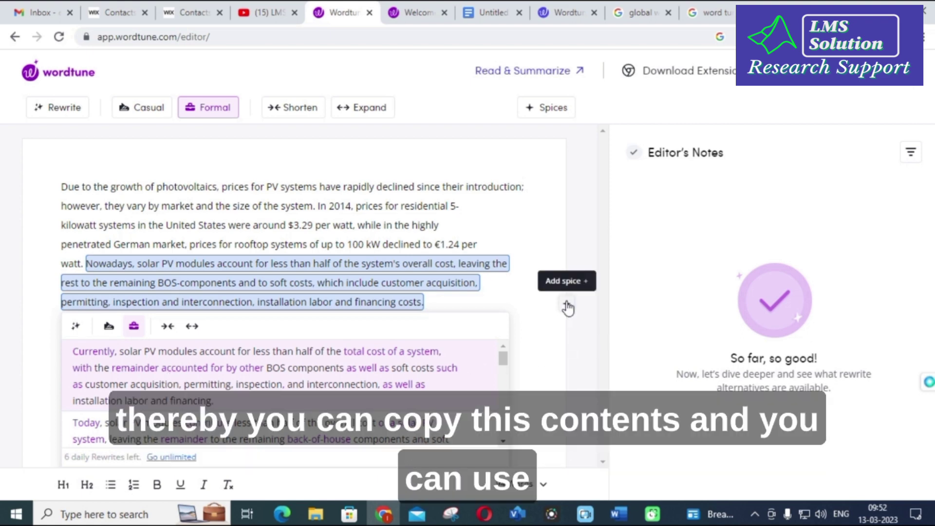
{"action": "left_click", "coordinate": [253, 408]}
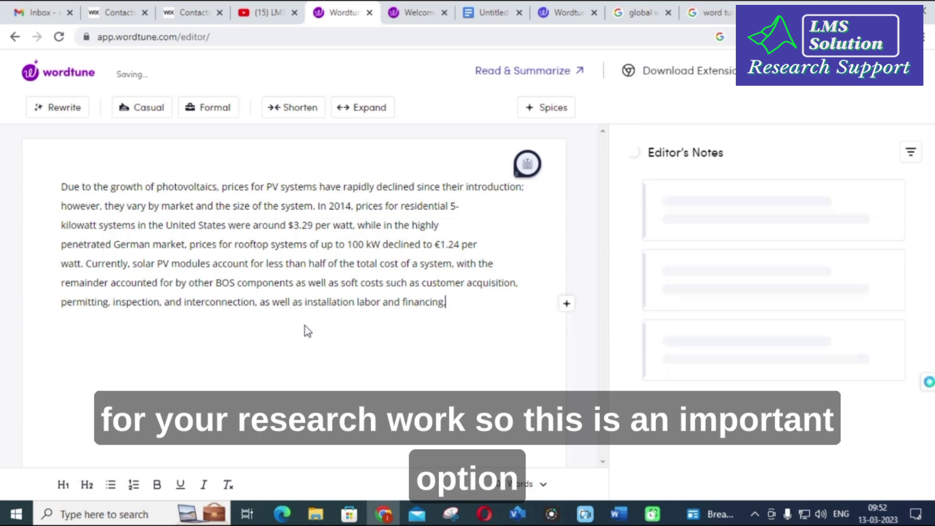
- Try Shorten, then Expand on the last sentence and browse the expanded rewrites
{"action": "left_click", "coordinate": [285, 113]}
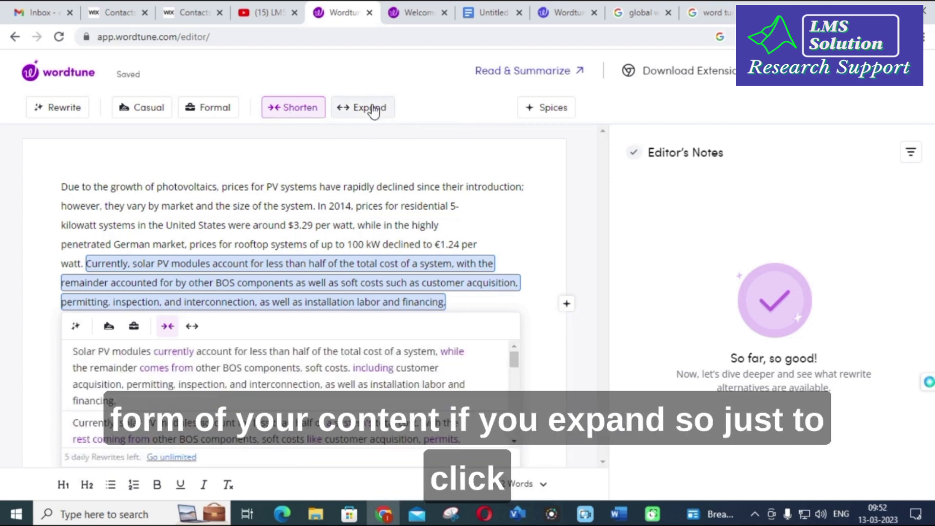
{"action": "left_click", "coordinate": [375, 110]}
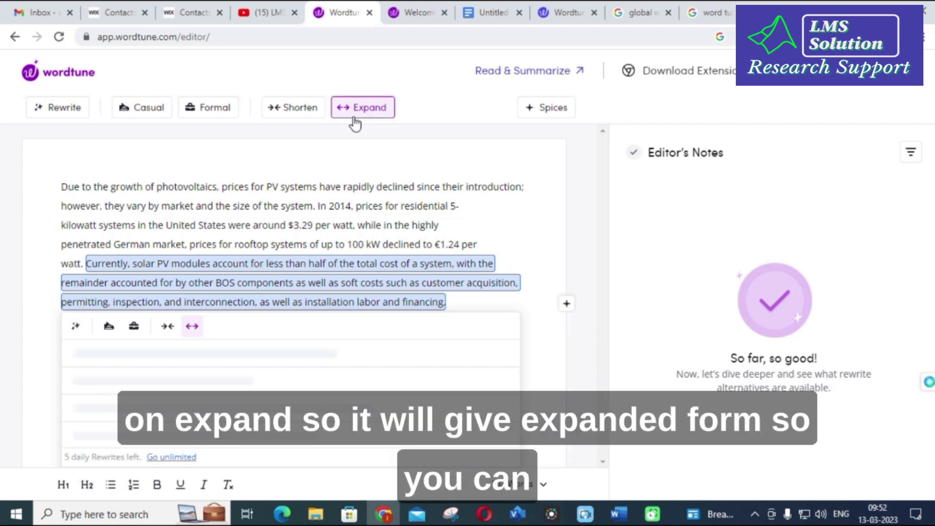
{"action": "scroll", "coordinate": [162, 397], "scroll_direction": "down", "scroll_amount": 4}
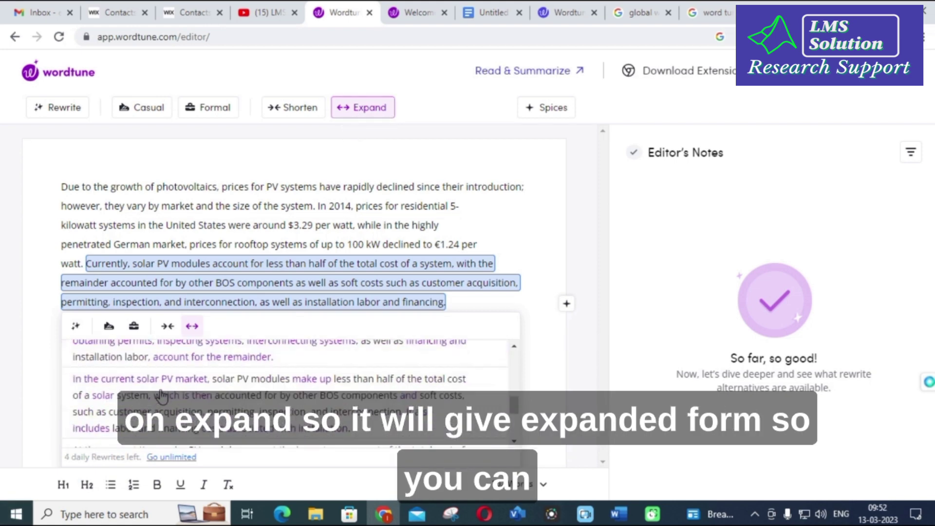
{"action": "scroll", "coordinate": [163, 397], "scroll_direction": "up", "scroll_amount": 3}
{"action": "scroll", "coordinate": [113, 375], "scroll_direction": "up", "scroll_amount": 2}
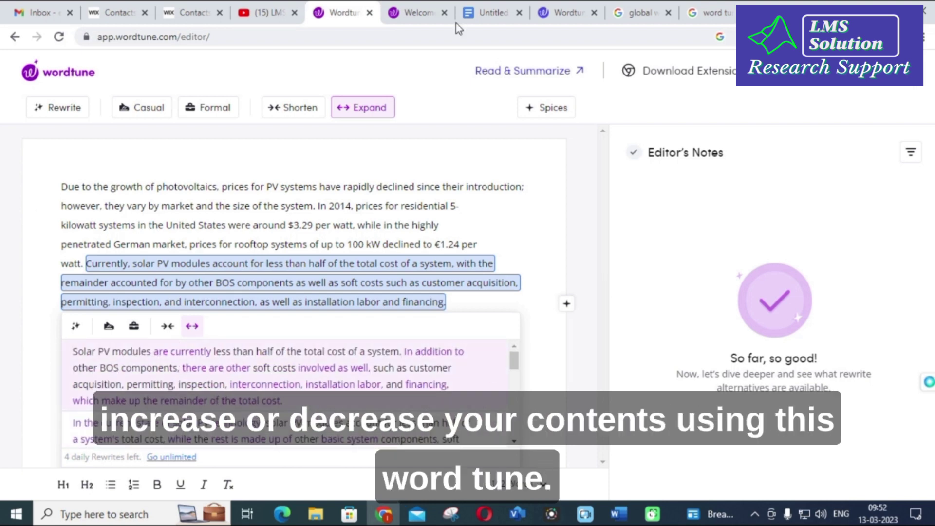
- Use the 'Give an analogy' spice to append a cake analogy for PV costs, reaching 136 words
{"action": "left_click", "coordinate": [536, 115]}
{"action": "left_click", "coordinate": [537, 118]}
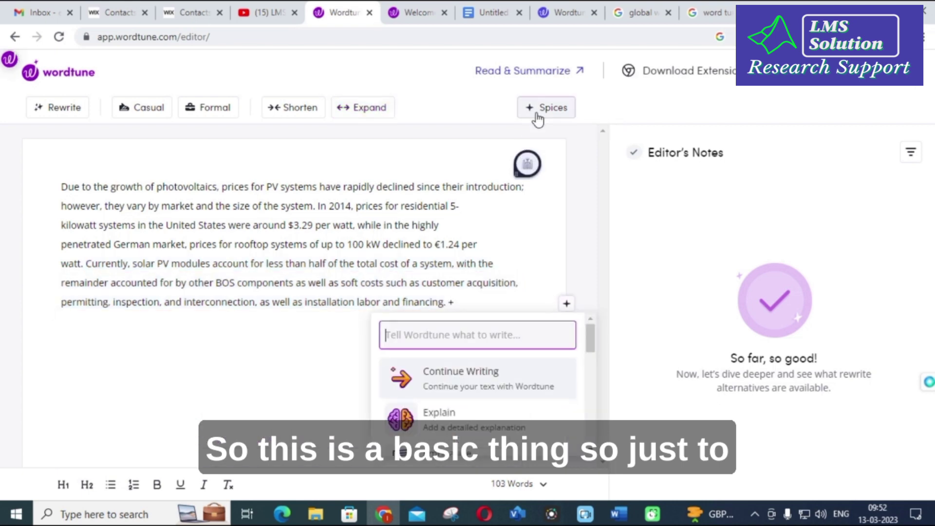
{"action": "scroll", "coordinate": [463, 393], "scroll_direction": "down", "scroll_amount": 5}
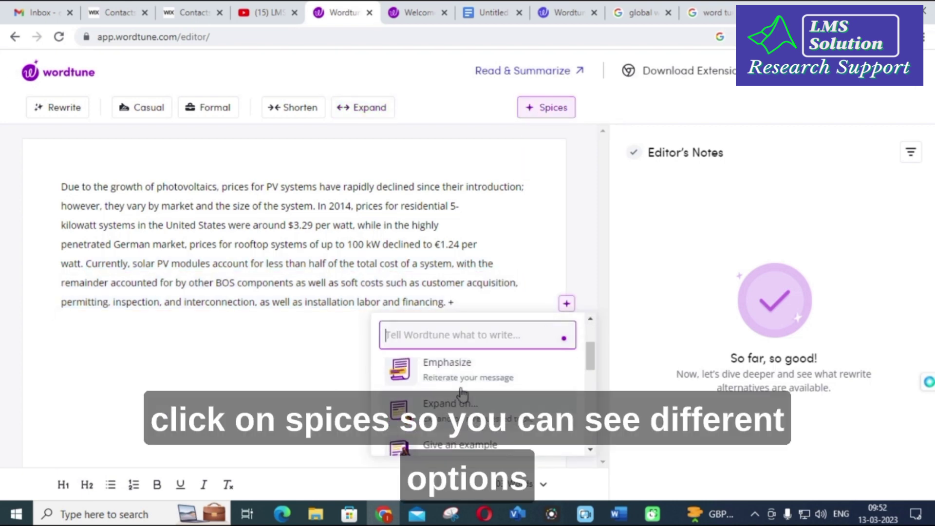
{"action": "scroll", "coordinate": [444, 393], "scroll_direction": "up", "scroll_amount": 4}
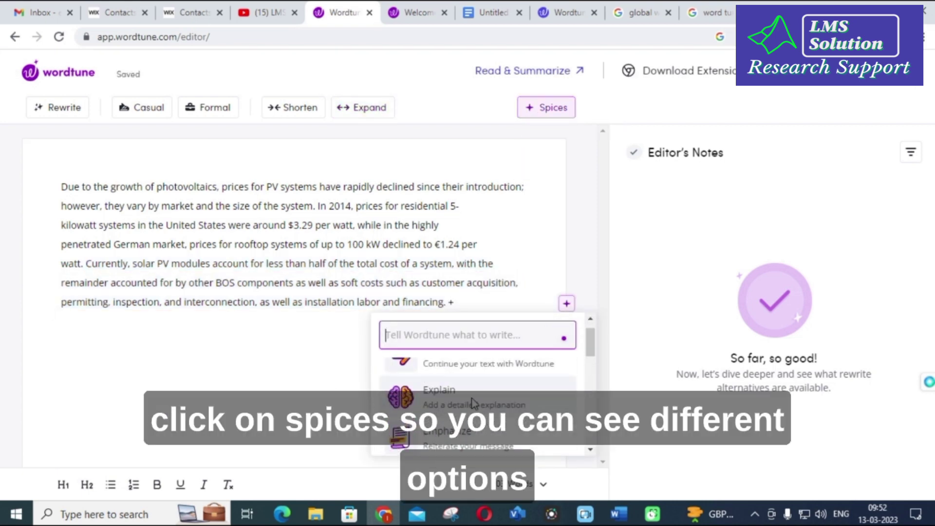
{"action": "scroll", "coordinate": [456, 389], "scroll_direction": "up", "scroll_amount": 1}
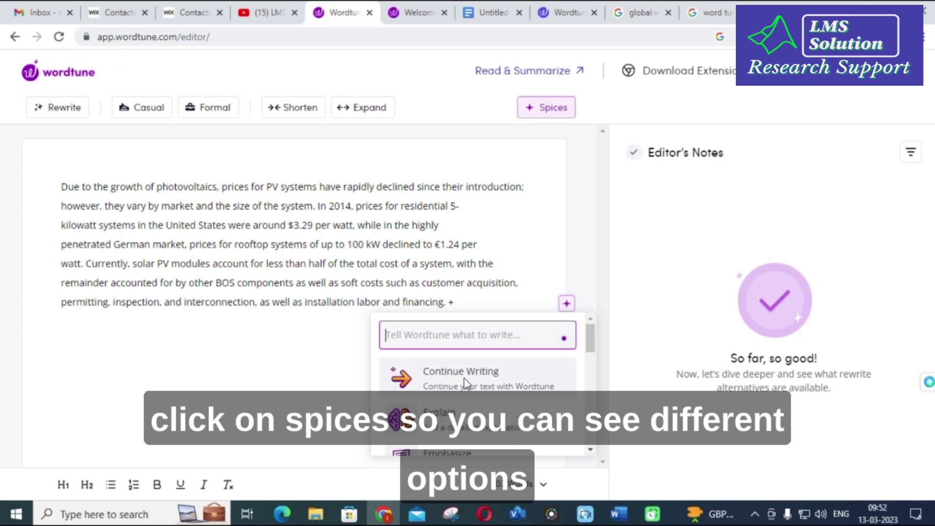
{"action": "scroll", "coordinate": [460, 390], "scroll_direction": "down", "scroll_amount": 2}
{"action": "scroll", "coordinate": [458, 398], "scroll_direction": "down", "scroll_amount": 5}
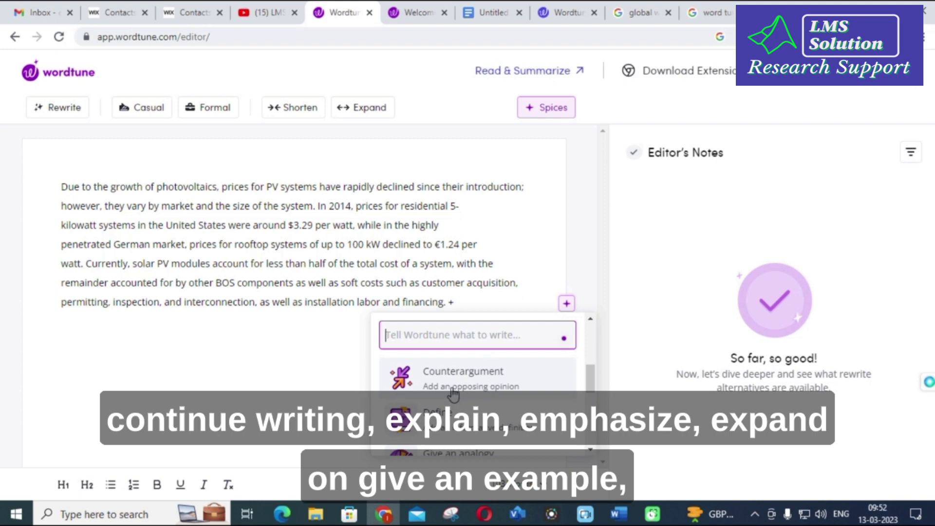
{"action": "scroll", "coordinate": [480, 385], "scroll_direction": "down", "scroll_amount": 3}
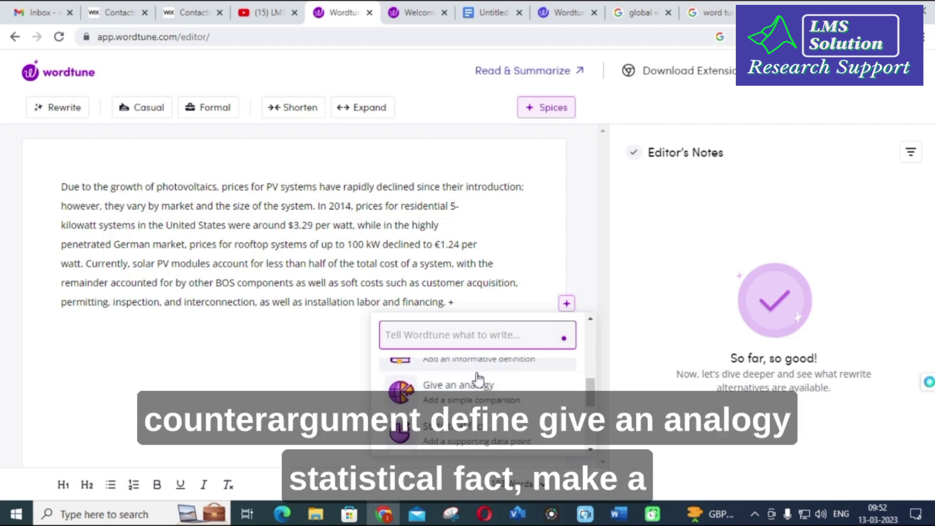
{"action": "scroll", "coordinate": [482, 399], "scroll_direction": "down", "scroll_amount": 2}
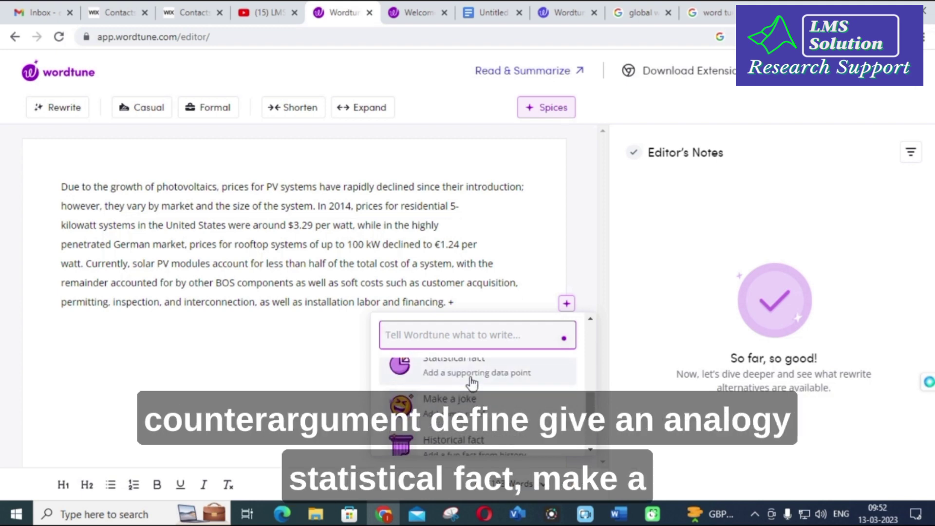
{"action": "scroll", "coordinate": [471, 384], "scroll_direction": "down", "scroll_amount": 2}
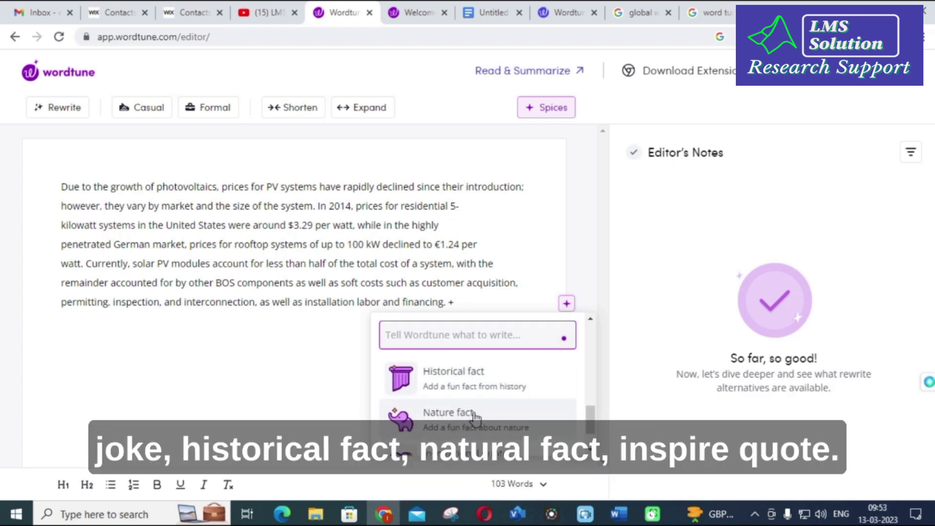
{"action": "scroll", "coordinate": [467, 431], "scroll_direction": "down", "scroll_amount": 1}
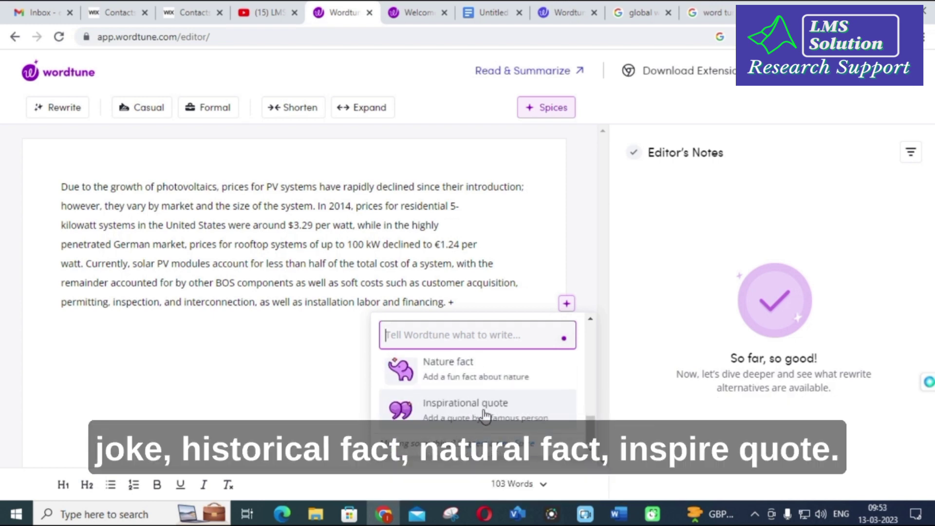
{"action": "scroll", "coordinate": [484, 416], "scroll_direction": "up", "scroll_amount": 5}
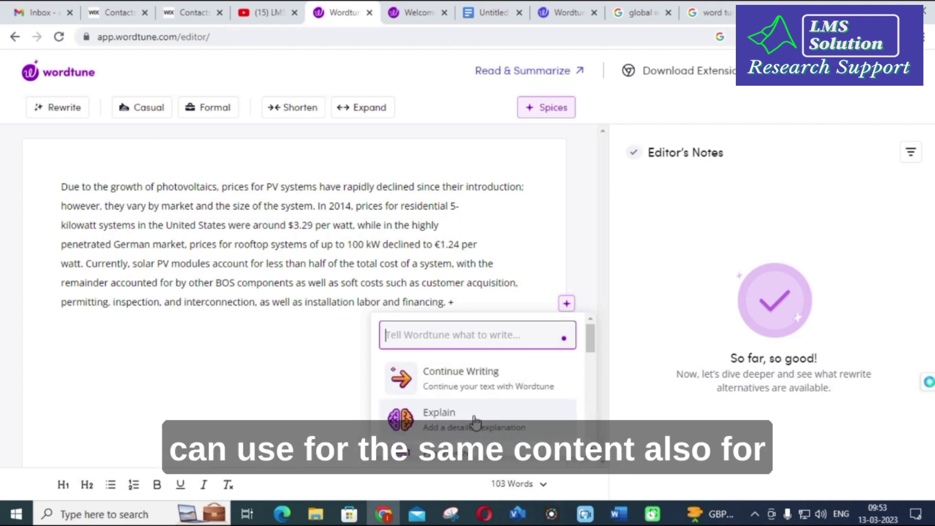
{"action": "scroll", "coordinate": [485, 413], "scroll_direction": "down", "scroll_amount": 2}
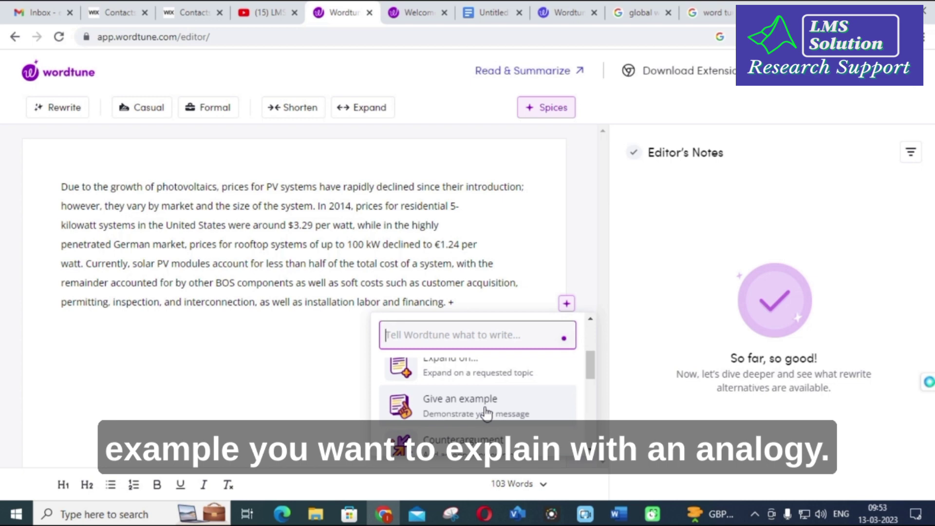
{"action": "scroll", "coordinate": [486, 414], "scroll_direction": "down", "scroll_amount": 1}
{"action": "scroll", "coordinate": [481, 416], "scroll_direction": "down", "scroll_amount": 1}
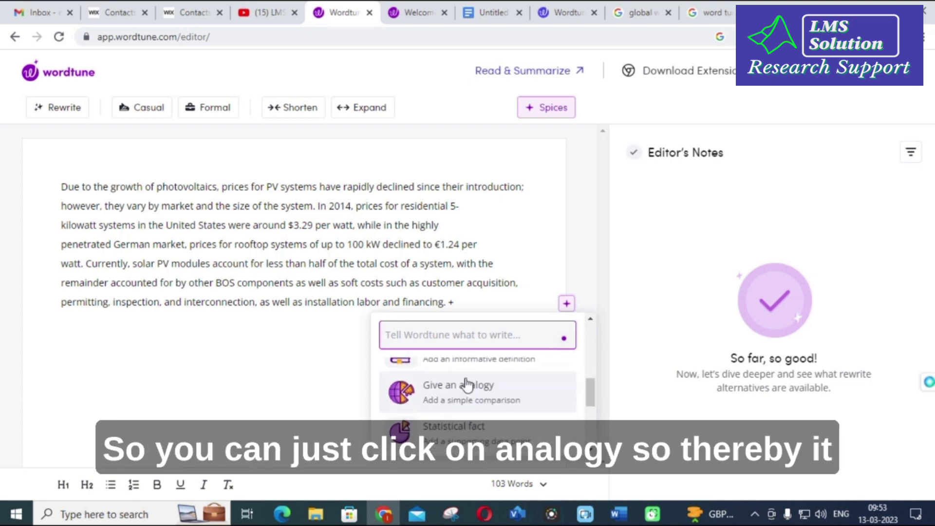
{"action": "left_click", "coordinate": [458, 404]}
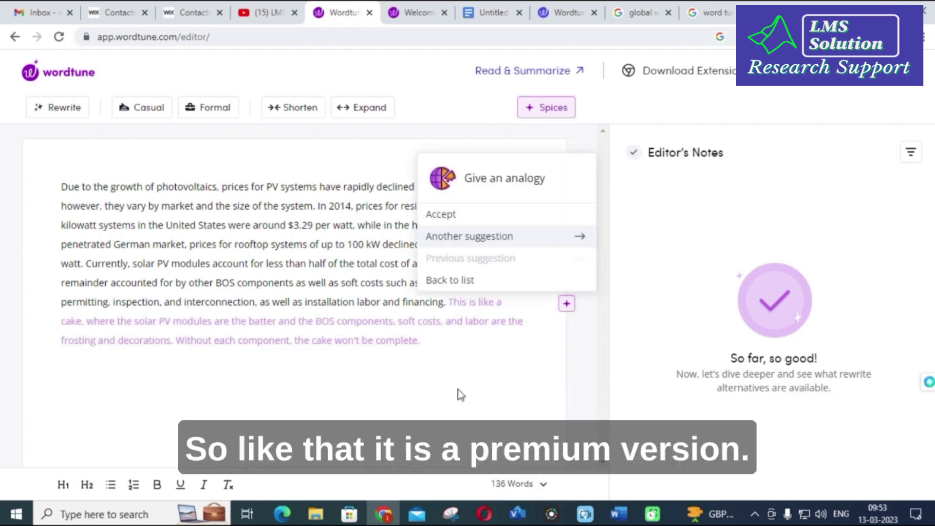
- Keep the analogy, then accept a 'Give an example' sentence about cake without frosting or batter
{"action": "left_click", "coordinate": [347, 340]}
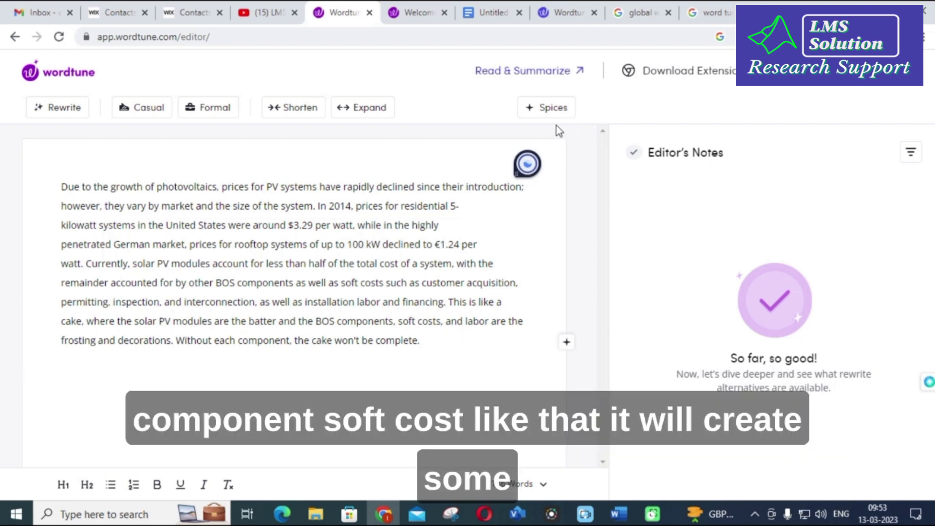
{"action": "left_click", "coordinate": [535, 110]}
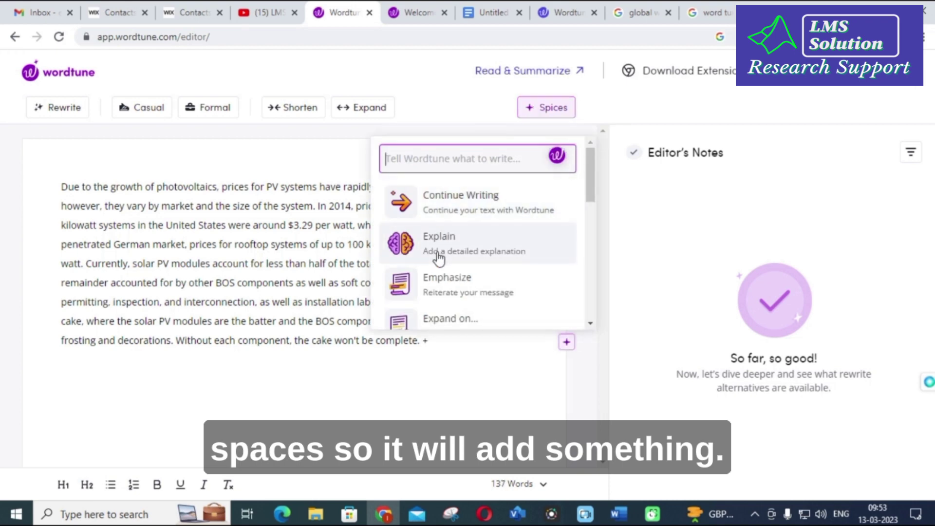
{"action": "scroll", "coordinate": [429, 253], "scroll_direction": "down", "scroll_amount": 2}
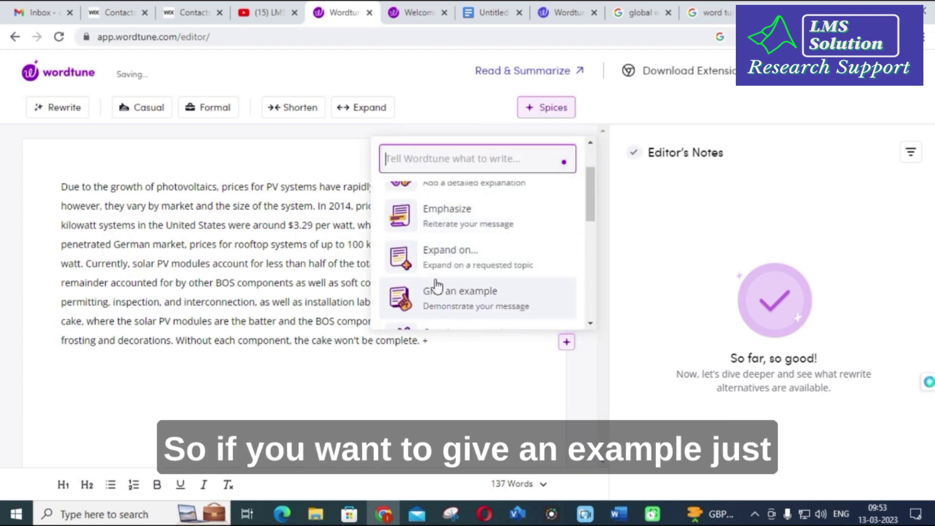
{"action": "scroll", "coordinate": [431, 293], "scroll_direction": "down", "scroll_amount": 2}
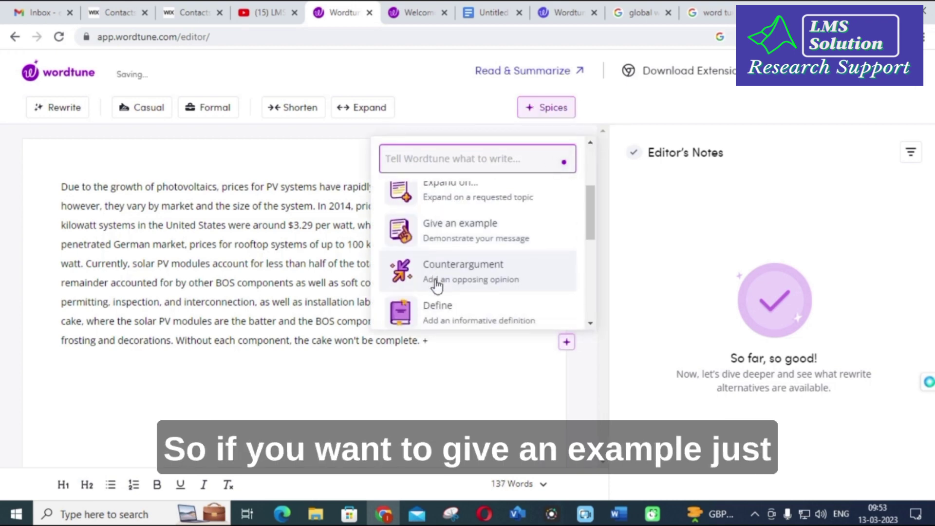
{"action": "left_click", "coordinate": [457, 227]}
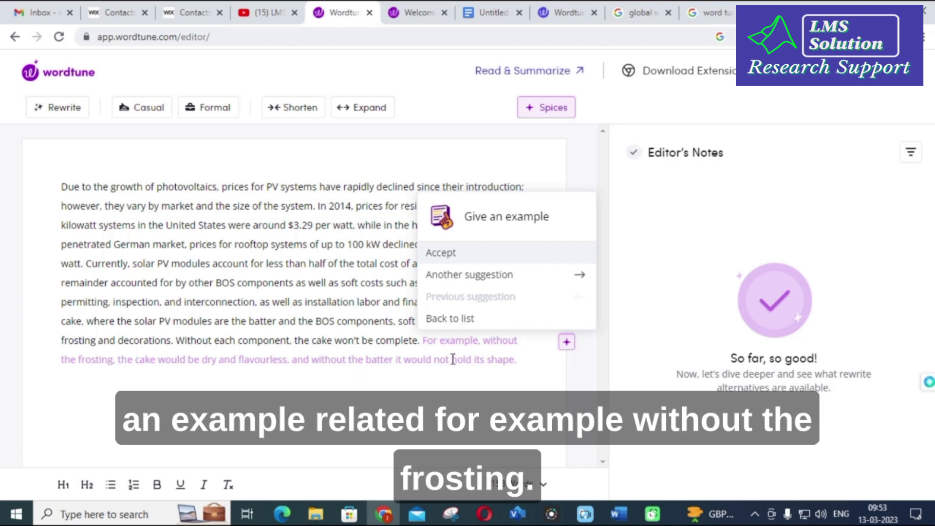
{"action": "left_click", "coordinate": [501, 249]}
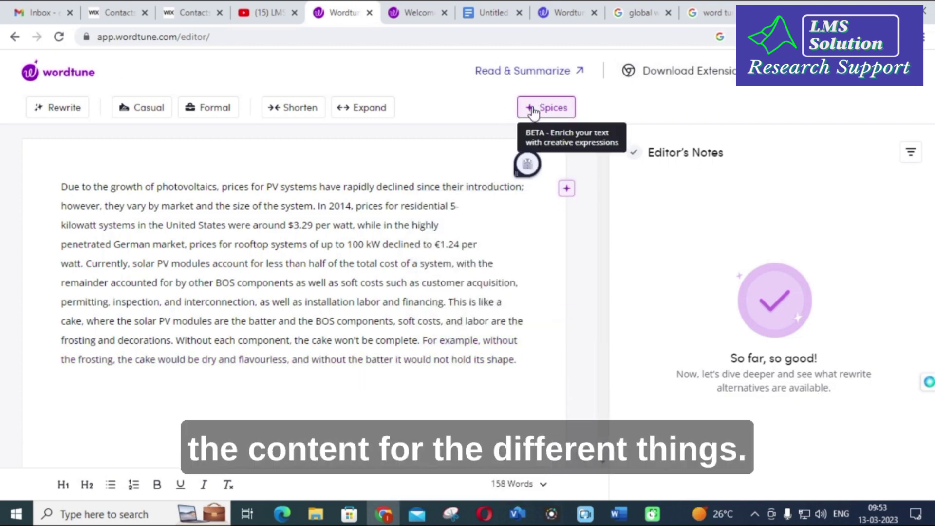
- Accept an 'Inspirational quote' on the cost of a thing after the first sentence
{"action": "left_click", "coordinate": [557, 113]}
{"action": "scroll", "coordinate": [418, 317], "scroll_direction": "down", "scroll_amount": 5}
{"action": "scroll", "coordinate": [417, 318], "scroll_direction": "down", "scroll_amount": 2}
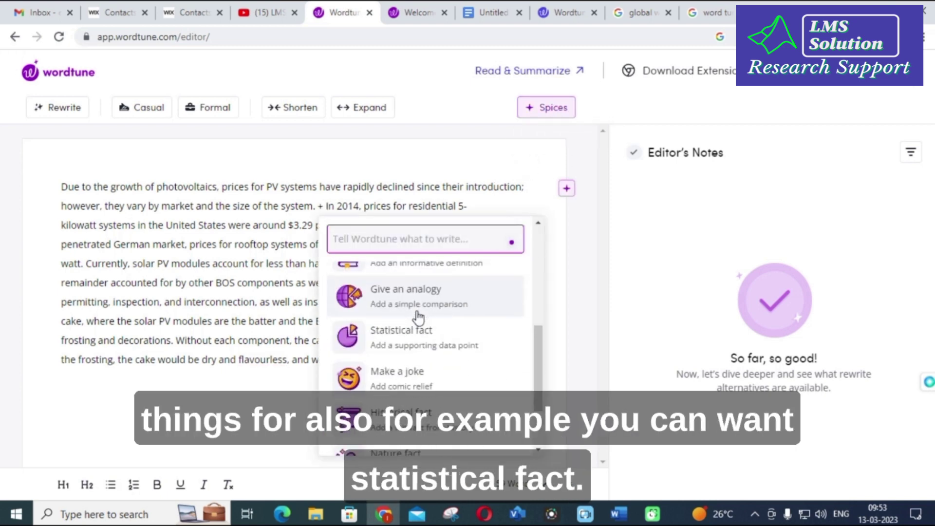
{"action": "scroll", "coordinate": [415, 314], "scroll_direction": "up", "scroll_amount": 2}
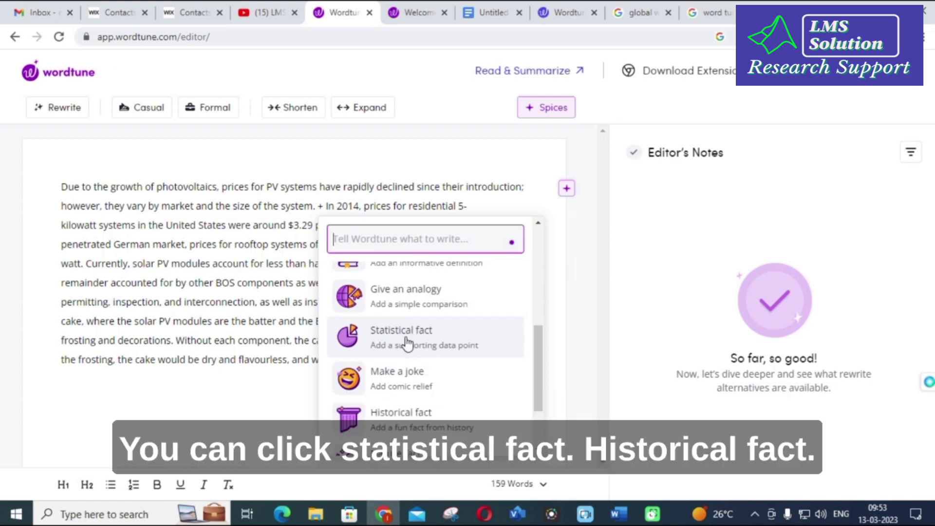
{"action": "scroll", "coordinate": [396, 351], "scroll_direction": "down", "scroll_amount": 2}
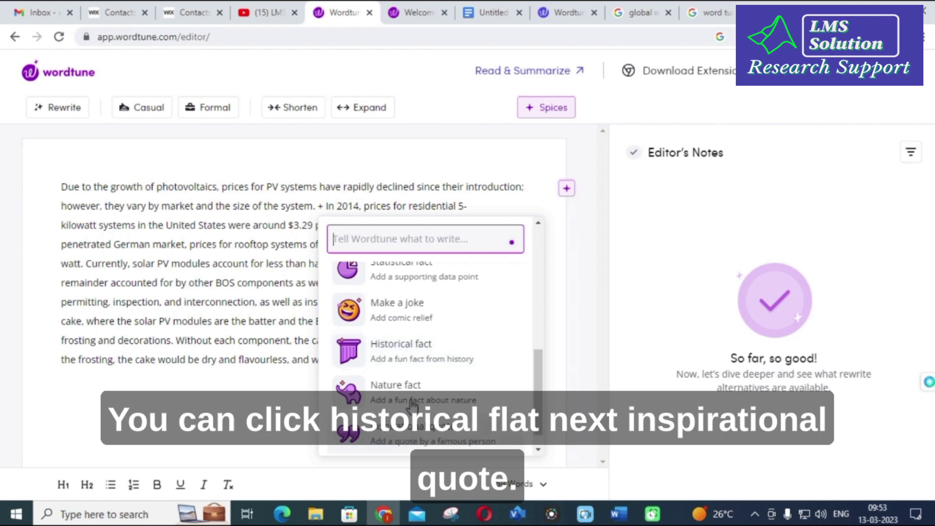
{"action": "scroll", "coordinate": [387, 385], "scroll_direction": "down", "scroll_amount": 1}
{"action": "left_click", "coordinate": [389, 410]}
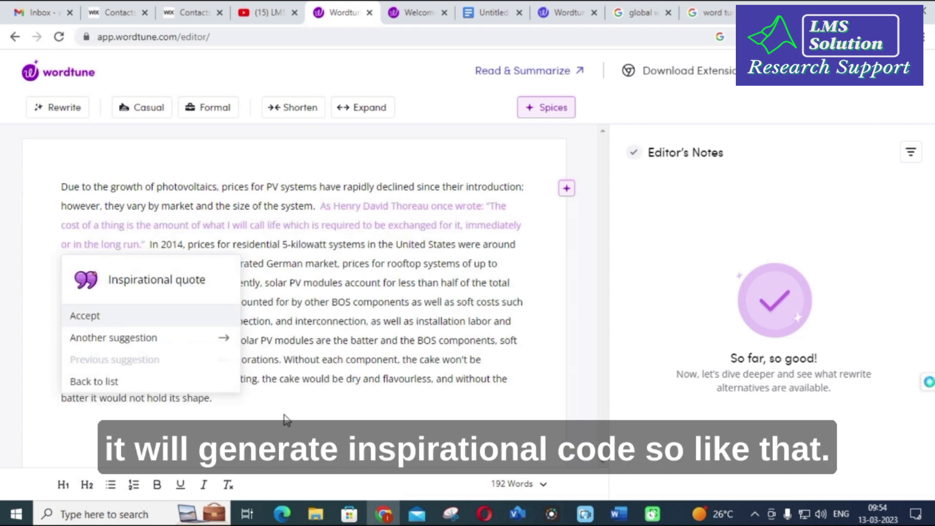
{"action": "left_click", "coordinate": [263, 403]}
{"action": "left_click_drag", "start_coordinate": [173, 377], "coordinate": [259, 403]}
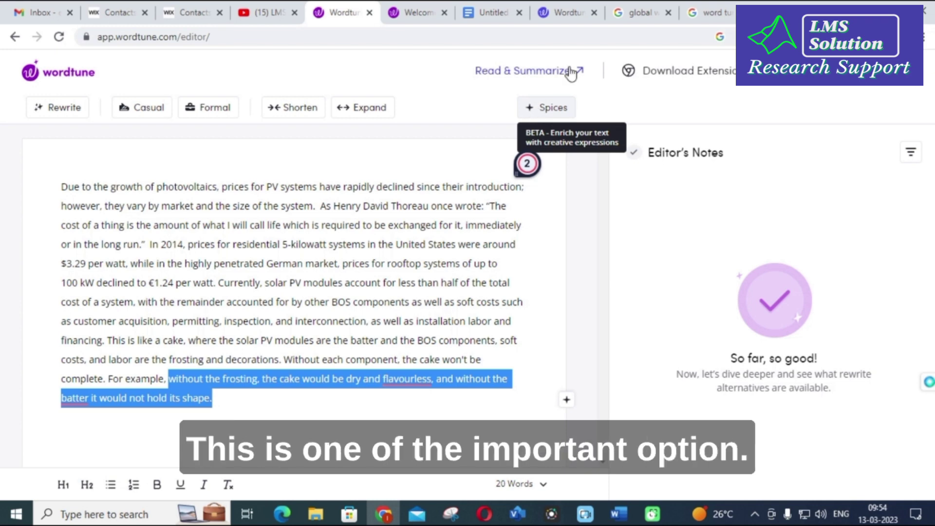
- Choose Wordtune Read's Paste Link option, then return to the 'global warming' search results
{"action": "left_click", "coordinate": [558, 9]}
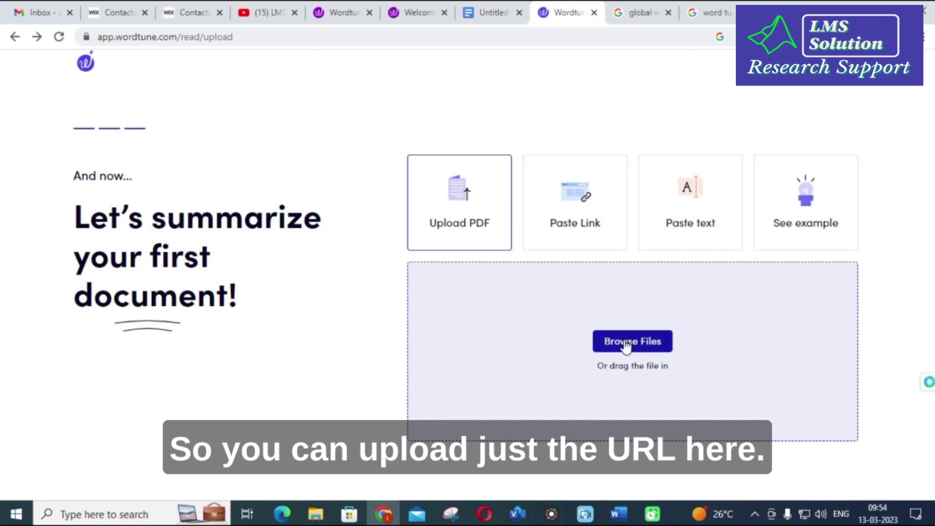
{"action": "left_click", "coordinate": [584, 215]}
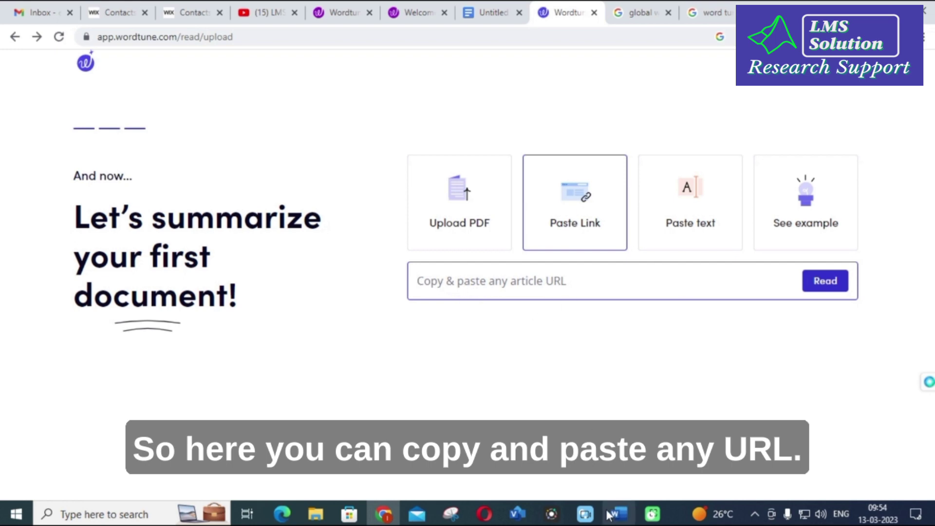
{"action": "left_click", "coordinate": [617, 11]}
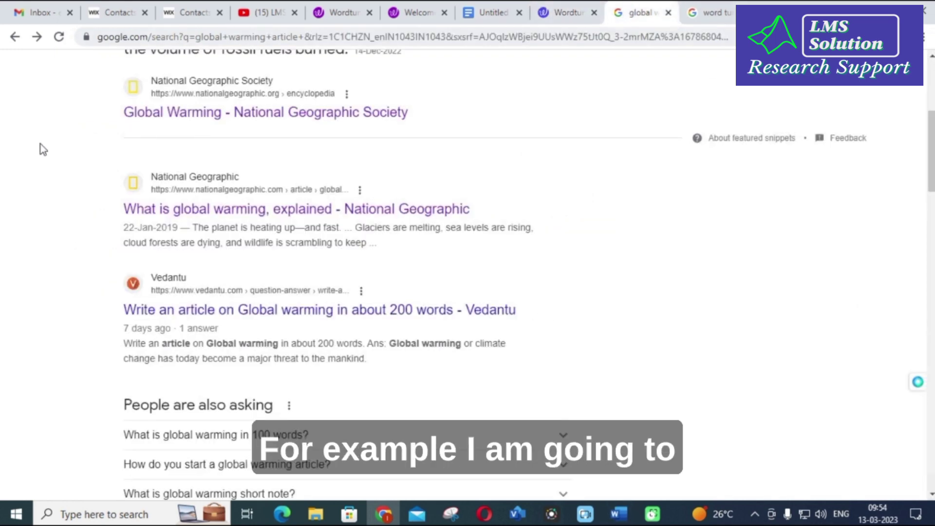
- Open National Geographic's 'What is global warming, explained' article from the search results
{"action": "scroll", "coordinate": [39, 144], "scroll_direction": "up", "scroll_amount": 5}
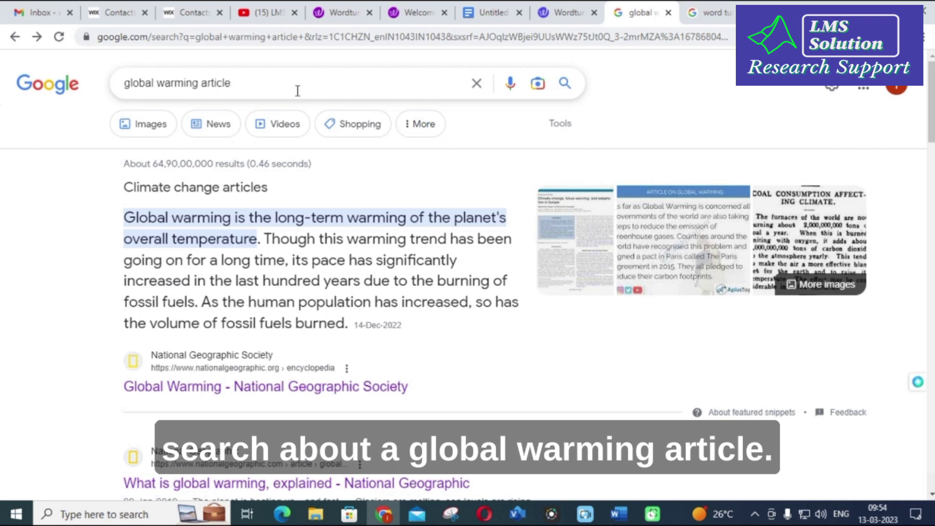
{"action": "scroll", "coordinate": [75, 273], "scroll_direction": "down", "scroll_amount": 4}
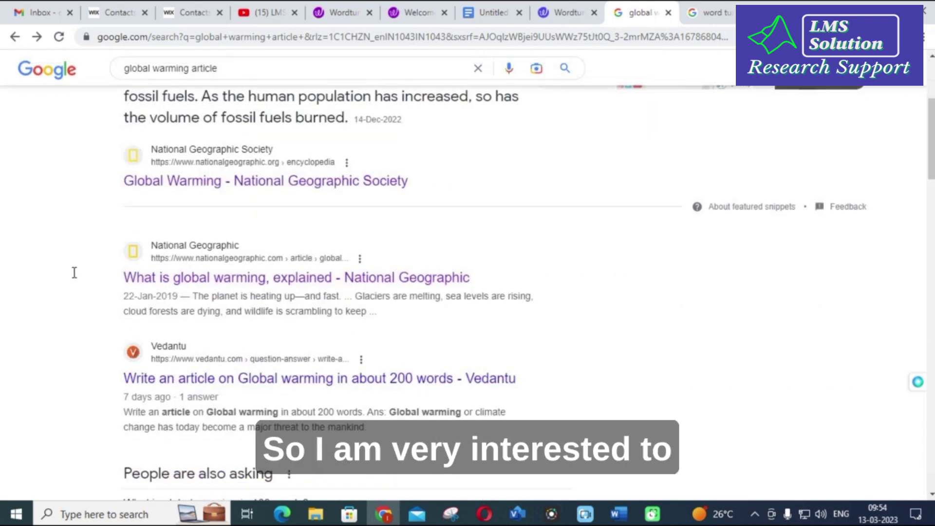
{"action": "left_click", "coordinate": [189, 283]}
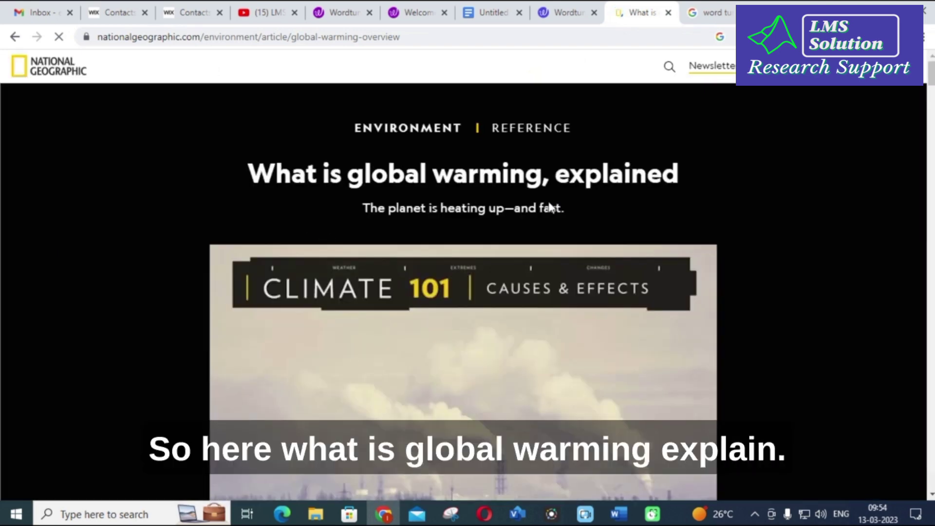
{"action": "scroll", "coordinate": [540, 212], "scroll_direction": "down", "scroll_amount": 3}
{"action": "scroll", "coordinate": [540, 212], "scroll_direction": "down", "scroll_amount": 8}
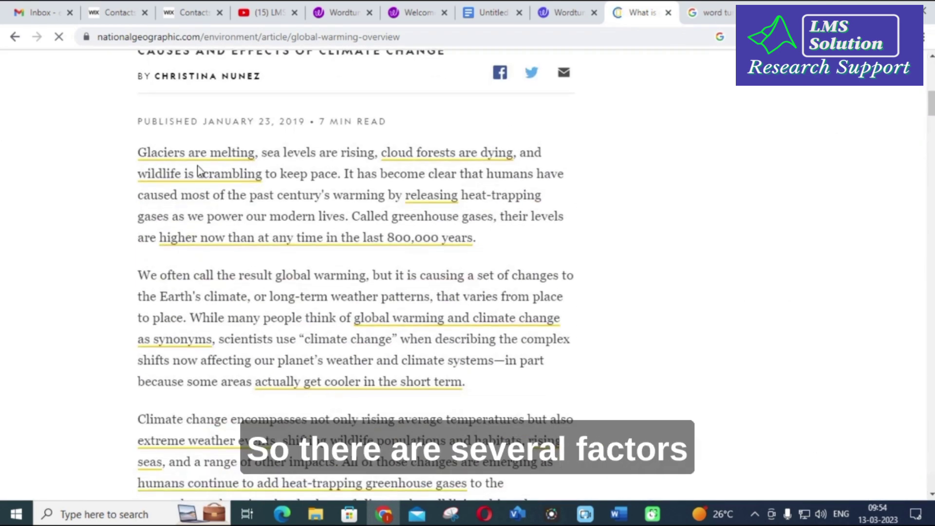
{"action": "scroll", "coordinate": [284, 181], "scroll_direction": "down", "scroll_amount": 7}
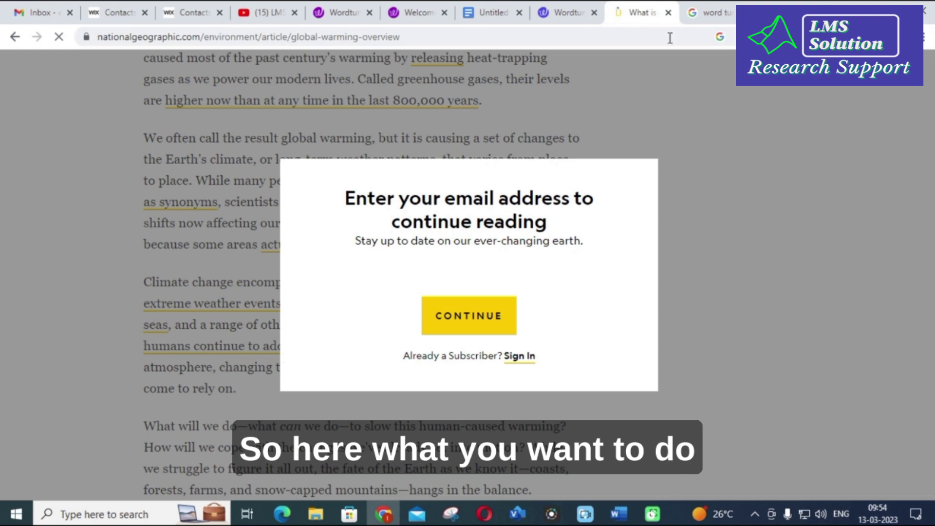
- Select the article's web address in the address bar to copy it
{"action": "left_click", "coordinate": [588, 11]}
{"action": "left_click", "coordinate": [659, 8]}
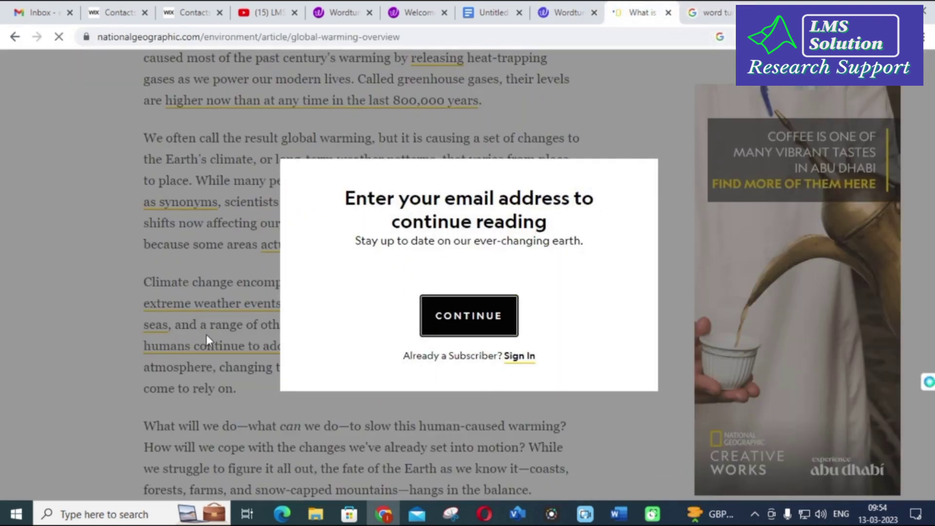
{"action": "left_click", "coordinate": [423, 34]}
{"action": "key", "text": "ctrl+c"}
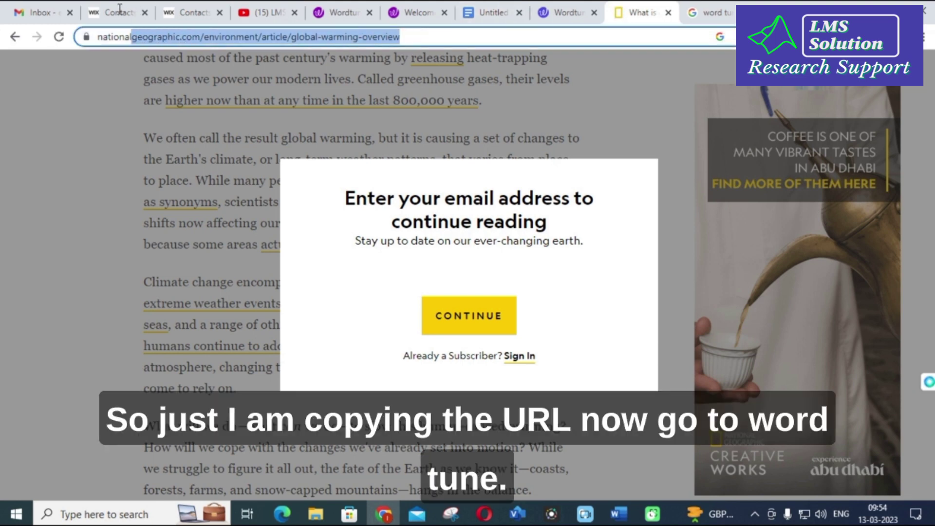
- Paste the National Geographic global-warming article URL into Wordtune Read and start summarizing it
{"action": "left_click", "coordinate": [706, 10]}
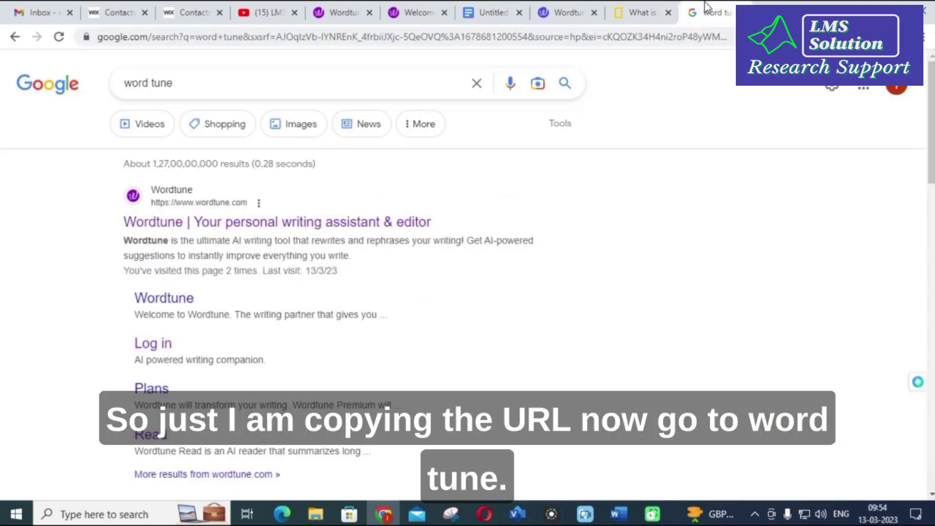
{"action": "left_click", "coordinate": [565, 12]}
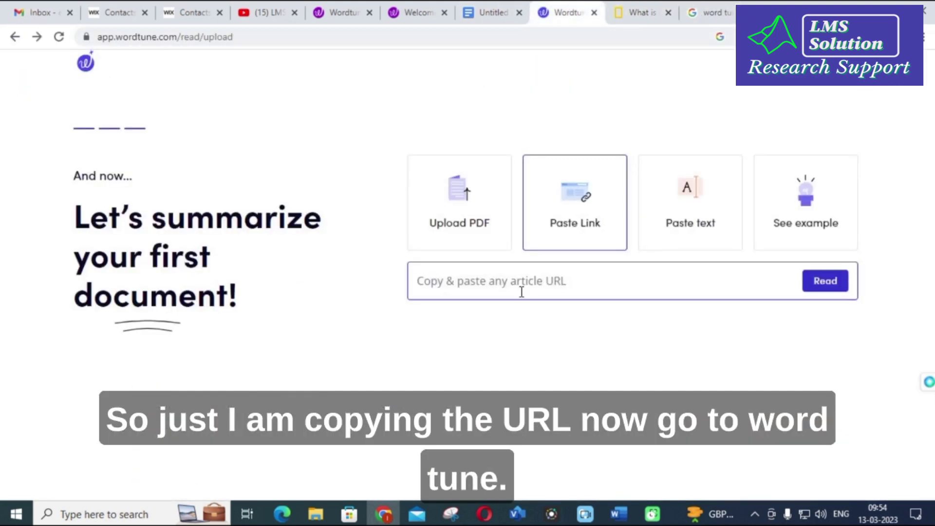
{"action": "left_click", "coordinate": [517, 282]}
{"action": "key", "text": "ctrl+v"}
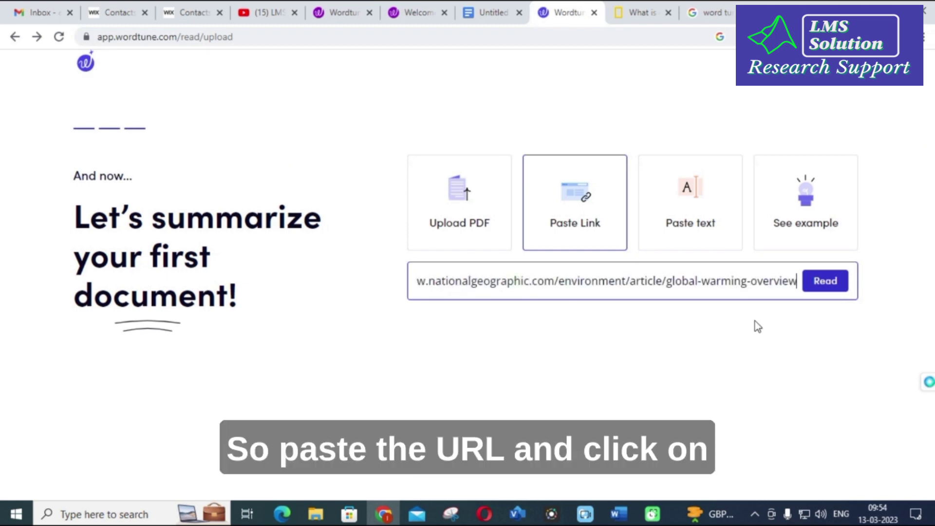
{"action": "left_click", "coordinate": [827, 282]}
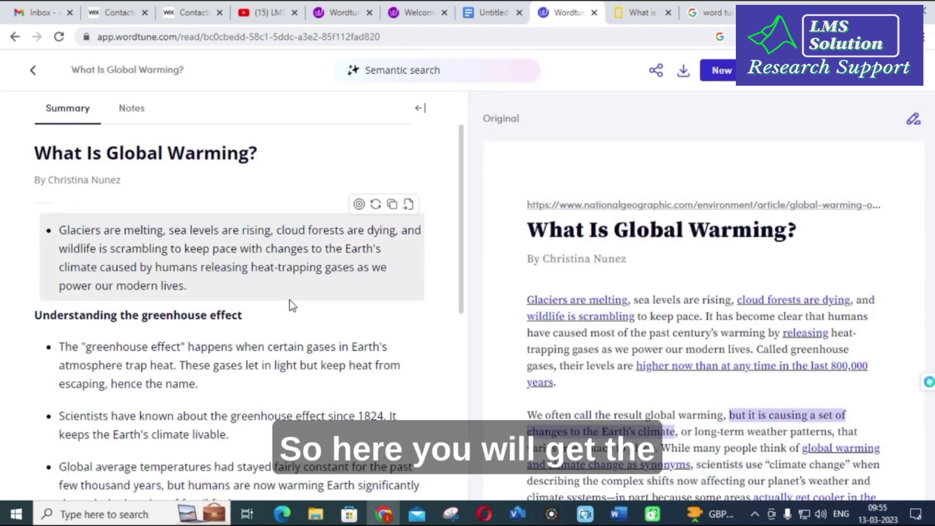
- Compare the summary with the original article and select the first bullet about melting glaciers
{"action": "scroll", "coordinate": [290, 302], "scroll_direction": "down", "scroll_amount": 1}
{"action": "scroll", "coordinate": [290, 302], "scroll_direction": "down", "scroll_amount": 7}
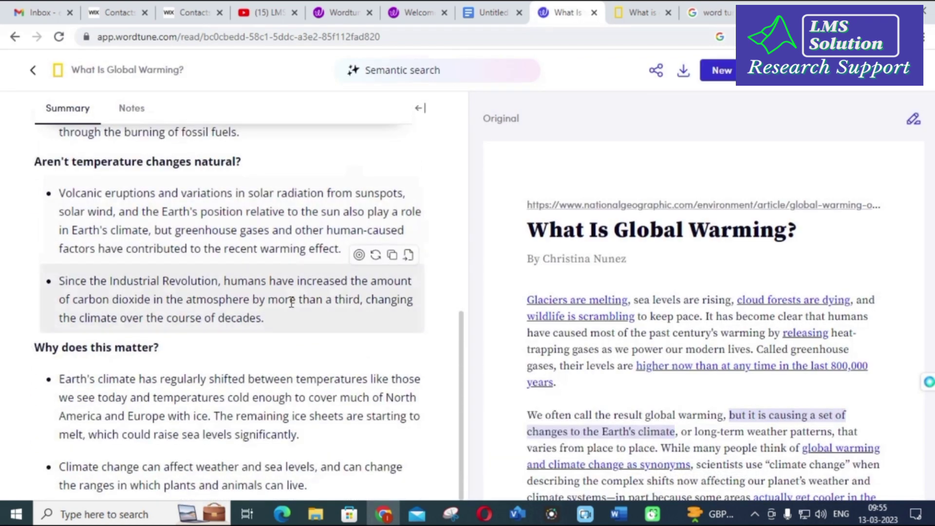
{"action": "scroll", "coordinate": [290, 302], "scroll_direction": "up", "scroll_amount": 8}
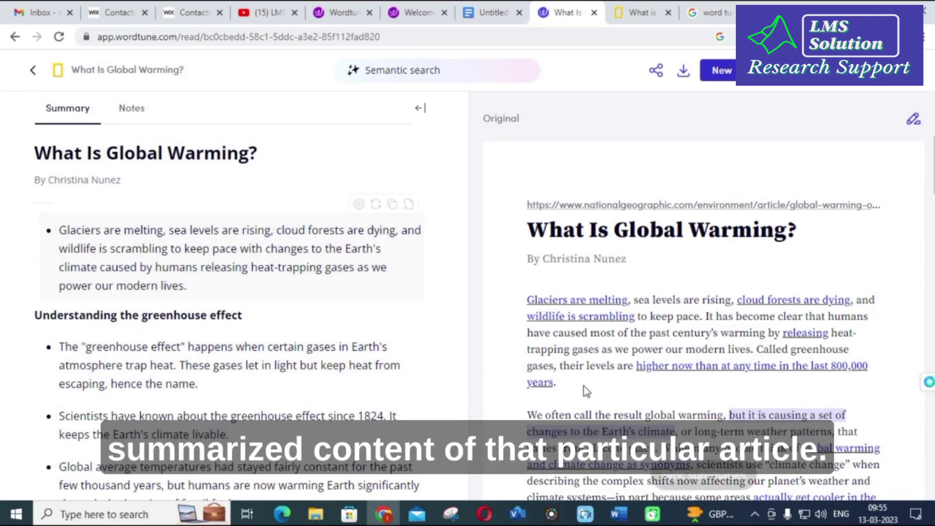
{"action": "scroll", "coordinate": [594, 329], "scroll_direction": "down", "scroll_amount": 10}
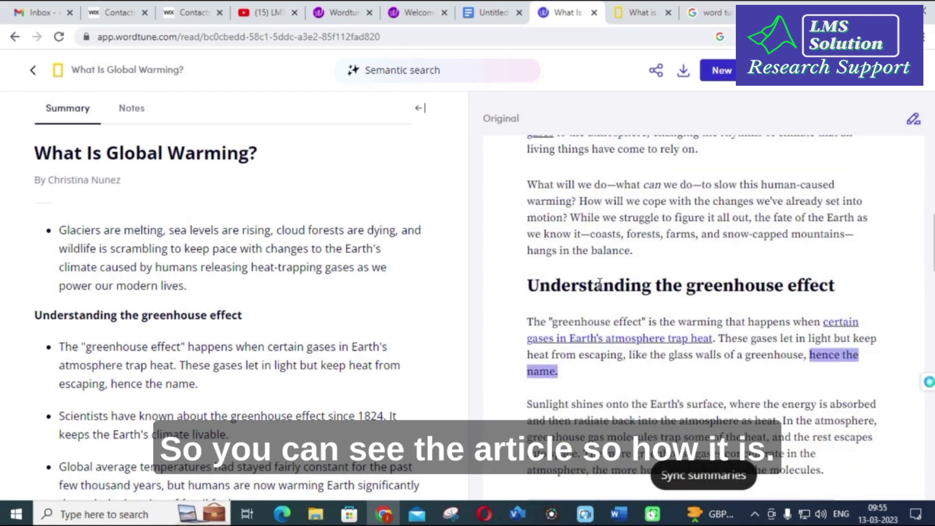
{"action": "scroll", "coordinate": [592, 311], "scroll_direction": "up", "scroll_amount": 3}
{"action": "scroll", "coordinate": [594, 270], "scroll_direction": "up", "scroll_amount": 6}
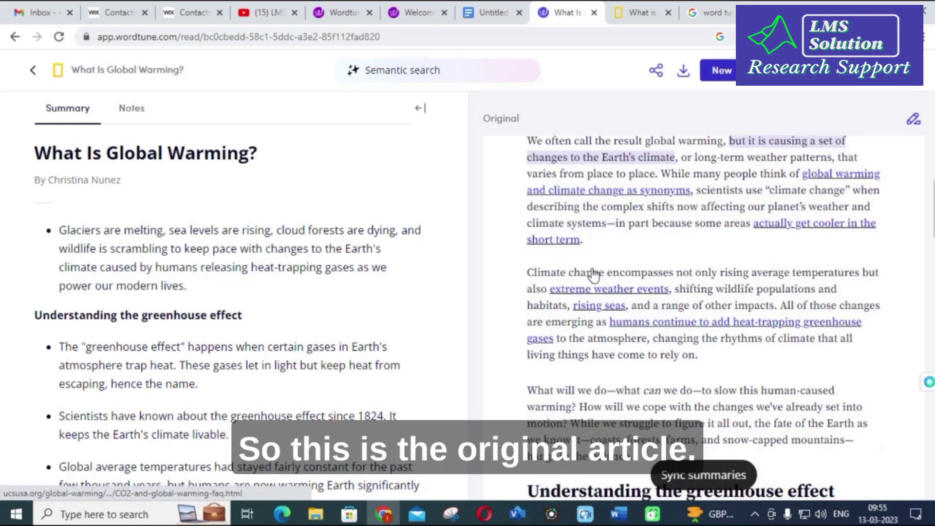
{"action": "scroll", "coordinate": [599, 229], "scroll_direction": "down", "scroll_amount": 1}
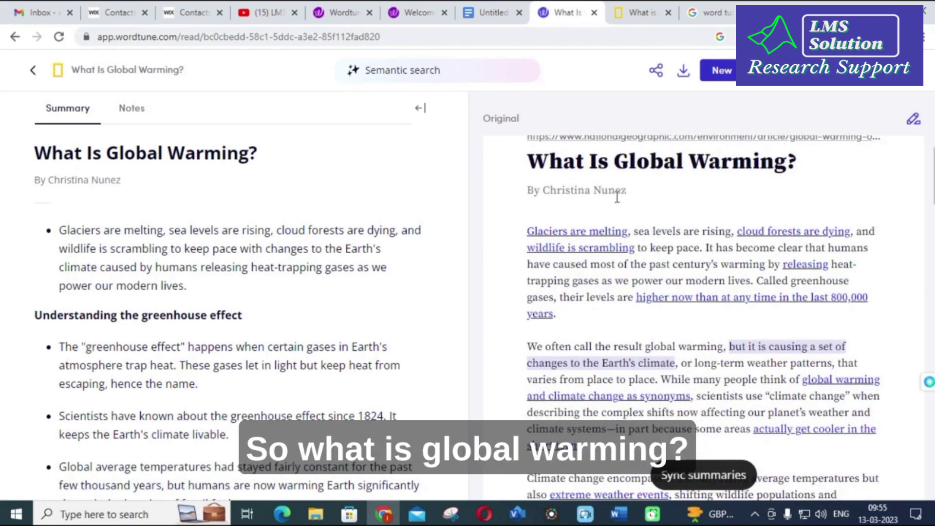
{"action": "scroll", "coordinate": [627, 206], "scroll_direction": "down", "scroll_amount": 1}
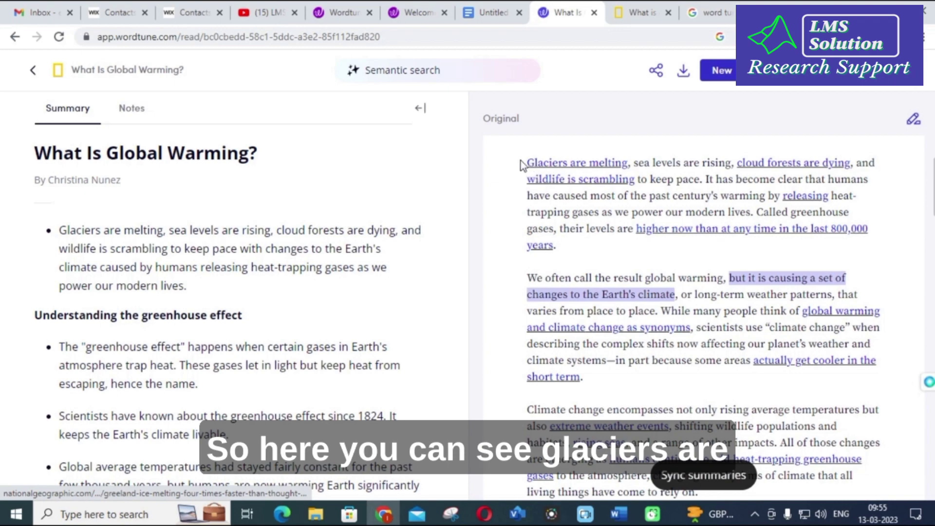
{"action": "scroll", "coordinate": [559, 236], "scroll_direction": "down", "scroll_amount": 3}
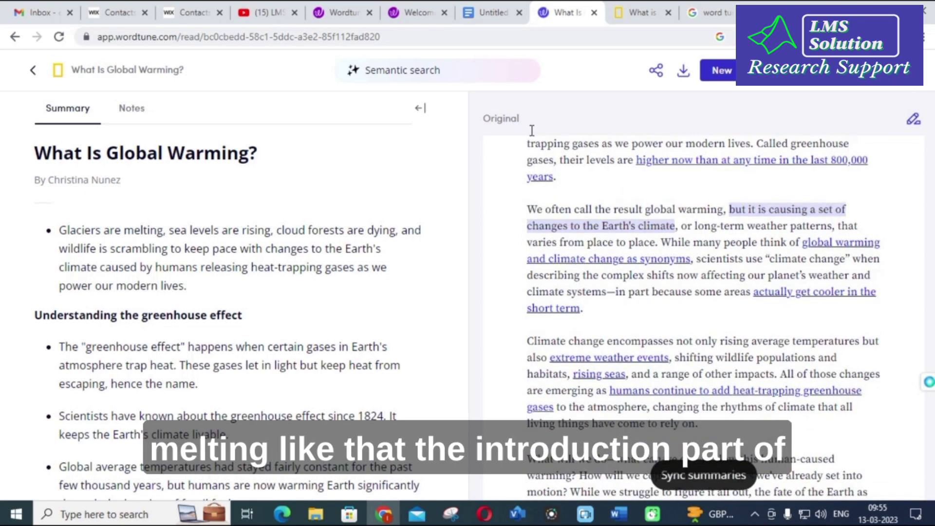
{"action": "scroll", "coordinate": [552, 225], "scroll_direction": "down", "scroll_amount": 1}
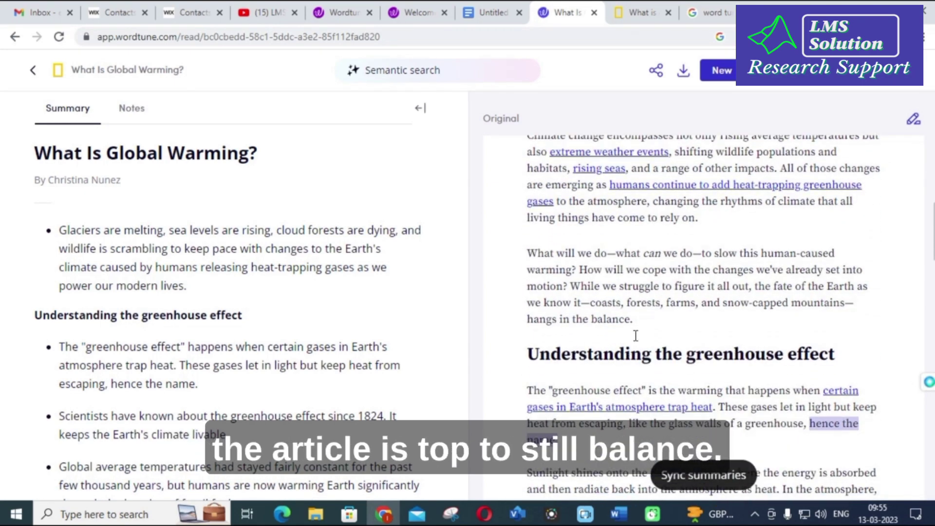
{"action": "mouse_move", "coordinate": [62, 243]}
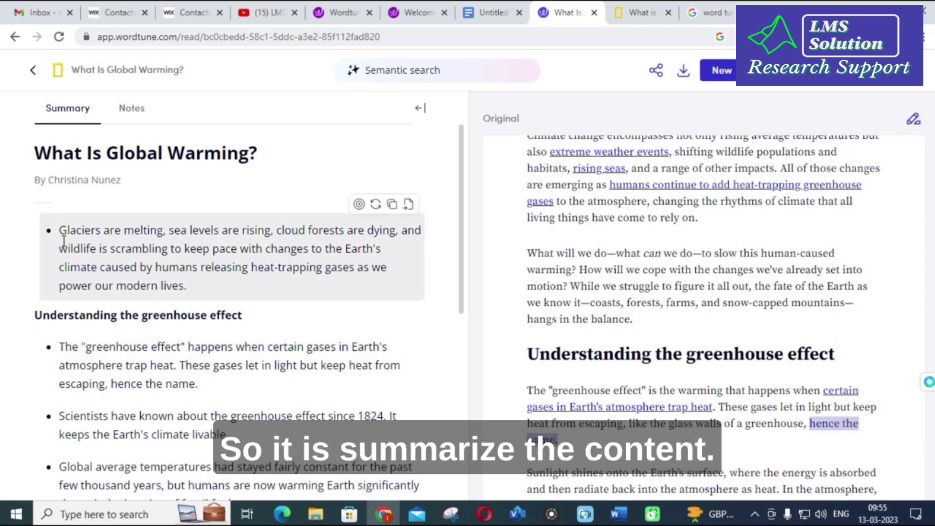
{"action": "left_click_drag", "start_coordinate": [59, 231], "coordinate": [200, 290]}
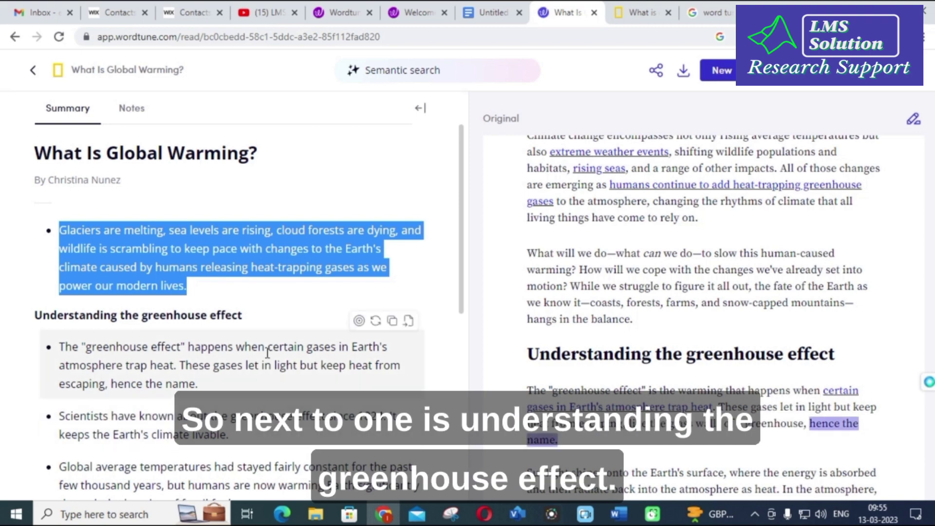
{"action": "scroll", "coordinate": [540, 351], "scroll_direction": "down", "scroll_amount": 8}
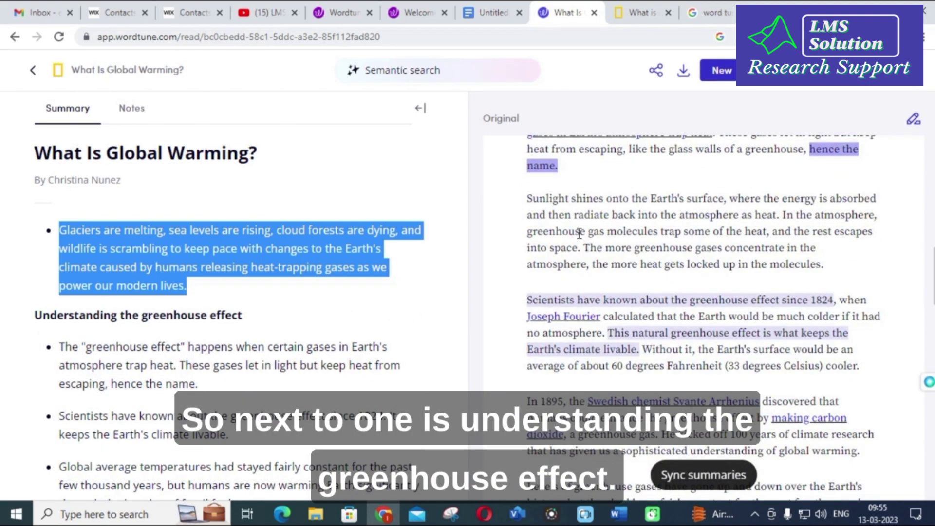
{"action": "scroll", "coordinate": [578, 233], "scroll_direction": "up", "scroll_amount": 4}
{"action": "scroll", "coordinate": [130, 359], "scroll_direction": "down", "scroll_amount": 4}
{"action": "scroll", "coordinate": [130, 354], "scroll_direction": "up", "scroll_amount": 3}
{"action": "scroll", "coordinate": [129, 354], "scroll_direction": "up", "scroll_amount": 1}
{"action": "scroll", "coordinate": [81, 205], "scroll_direction": "down", "scroll_amount": 3}
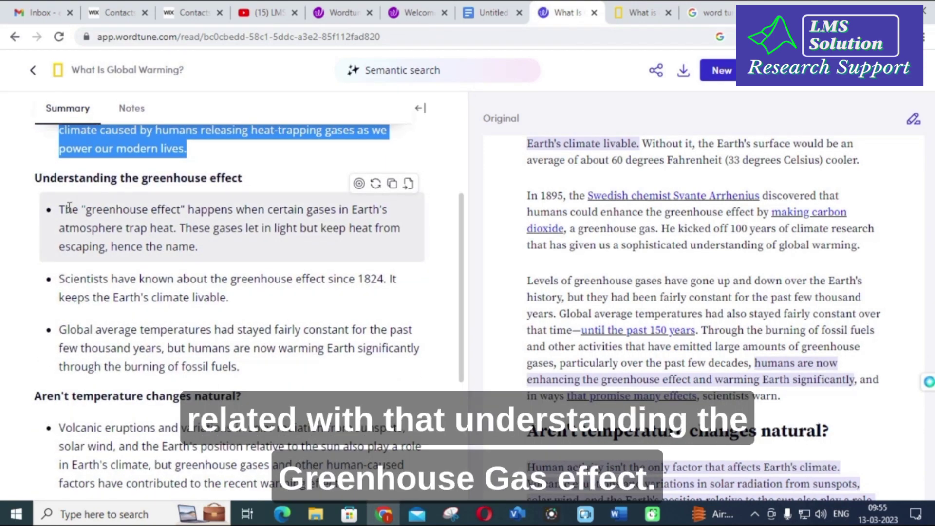
{"action": "left_click_drag", "start_coordinate": [58, 214], "coordinate": [265, 390]}
{"action": "left_click", "coordinate": [267, 379]}
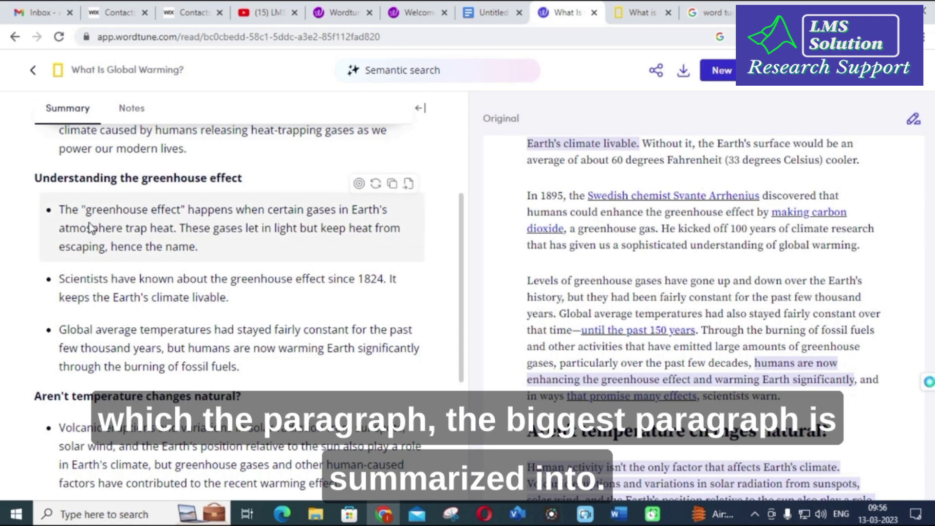
{"action": "scroll", "coordinate": [207, 370], "scroll_direction": "down", "scroll_amount": 5}
{"action": "scroll", "coordinate": [200, 371], "scroll_direction": "up", "scroll_amount": 2}
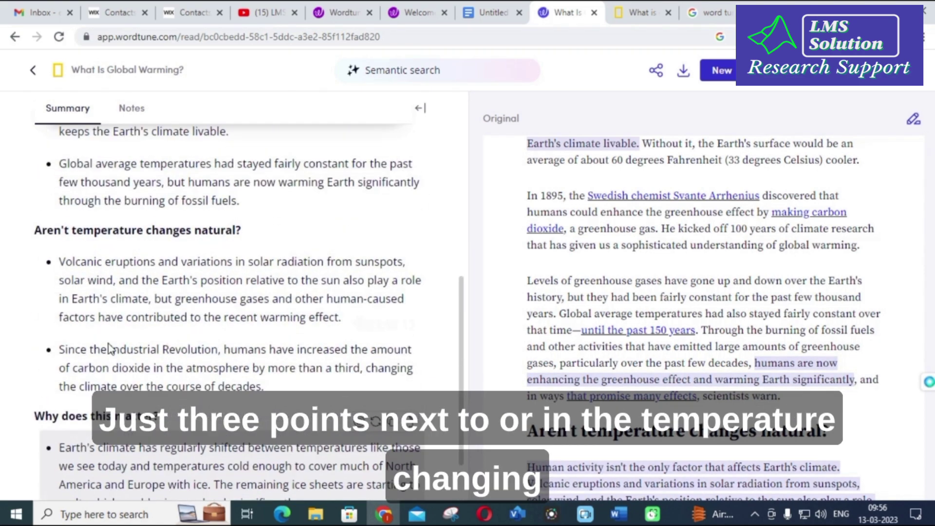
{"action": "scroll", "coordinate": [703, 253], "scroll_direction": "down", "scroll_amount": 1}
{"action": "scroll", "coordinate": [702, 253], "scroll_direction": "down", "scroll_amount": 6}
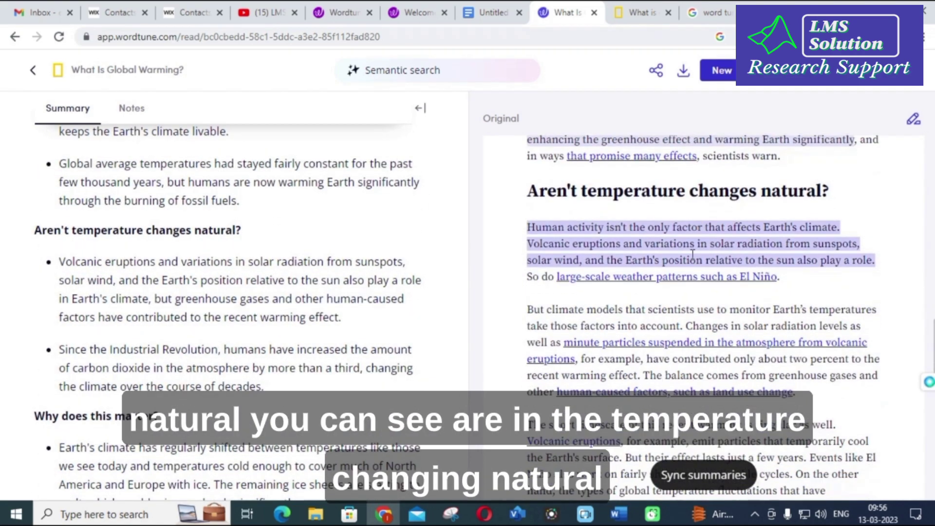
{"action": "scroll", "coordinate": [604, 182], "scroll_direction": "up", "scroll_amount": 1}
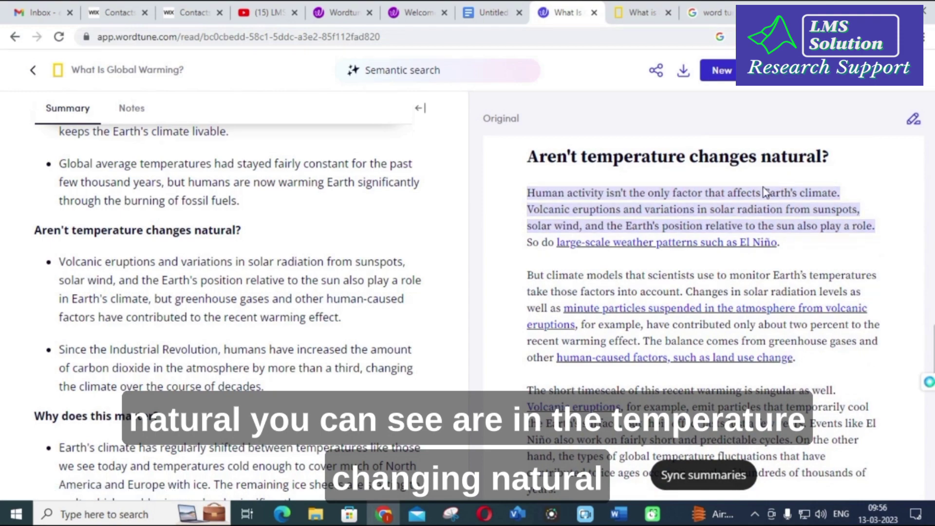
{"action": "scroll", "coordinate": [682, 188], "scroll_direction": "down", "scroll_amount": 2}
{"action": "scroll", "coordinate": [594, 249], "scroll_direction": "down", "scroll_amount": 6}
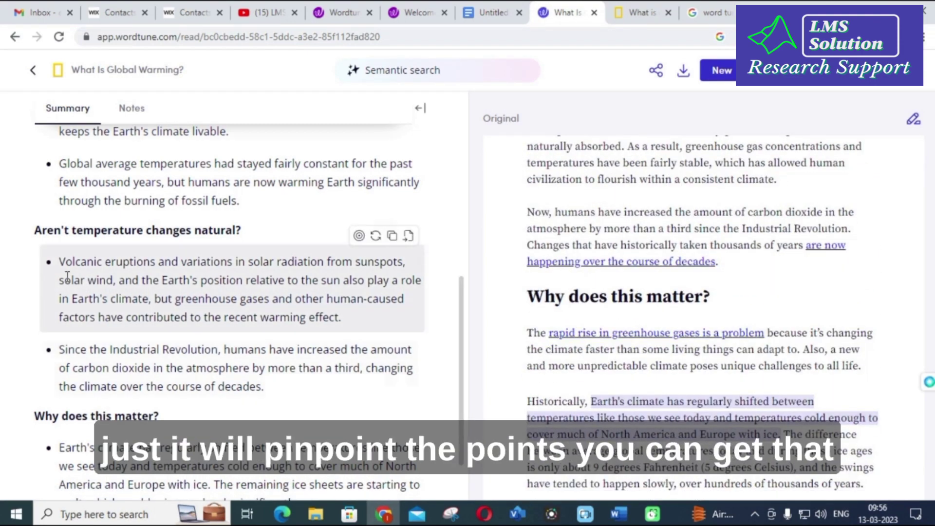
{"action": "left_click_drag", "start_coordinate": [63, 261], "coordinate": [282, 396]}
{"action": "left_click", "coordinate": [287, 413]}
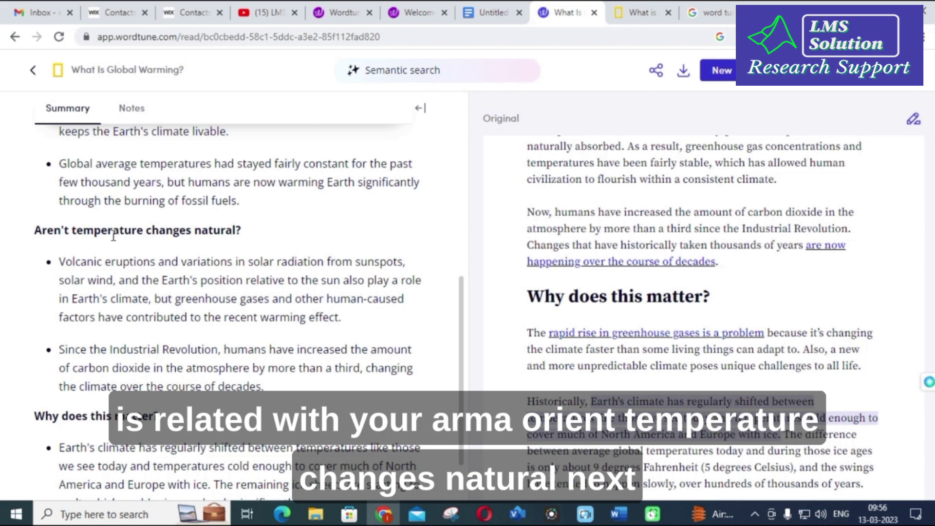
{"action": "scroll", "coordinate": [2, 295], "scroll_direction": "down", "scroll_amount": 1}
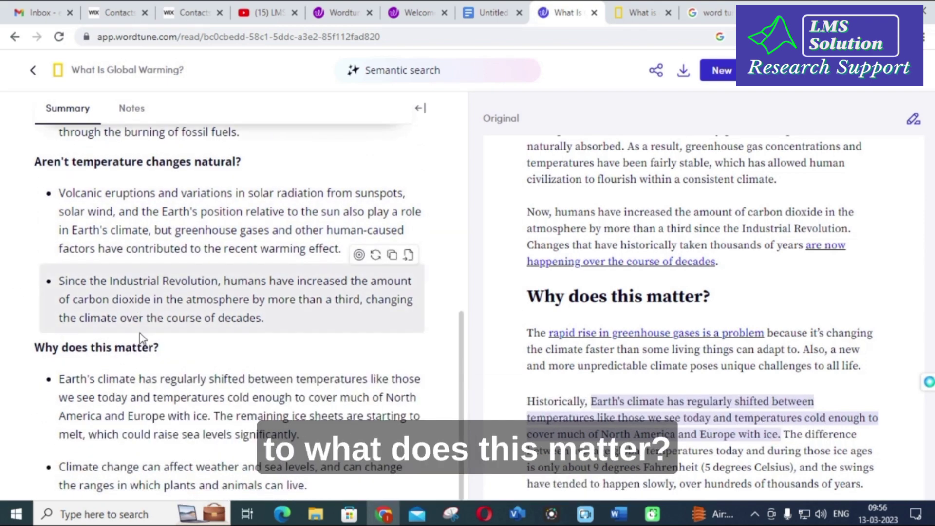
{"action": "scroll", "coordinate": [178, 416], "scroll_direction": "up", "scroll_amount": 5}
{"action": "scroll", "coordinate": [756, 347], "scroll_direction": "up", "scroll_amount": 5}
{"action": "scroll", "coordinate": [730, 312], "scroll_direction": "up", "scroll_amount": 5}
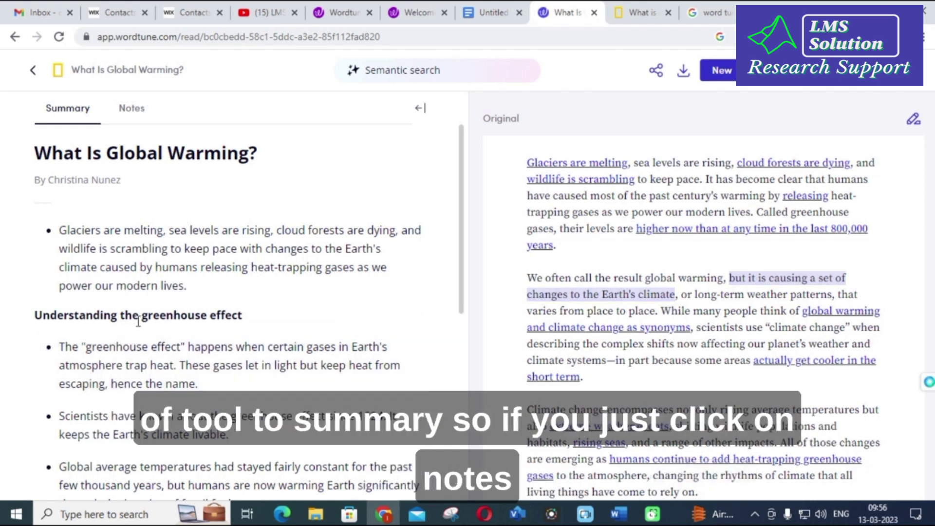
{"action": "left_click", "coordinate": [137, 116]}
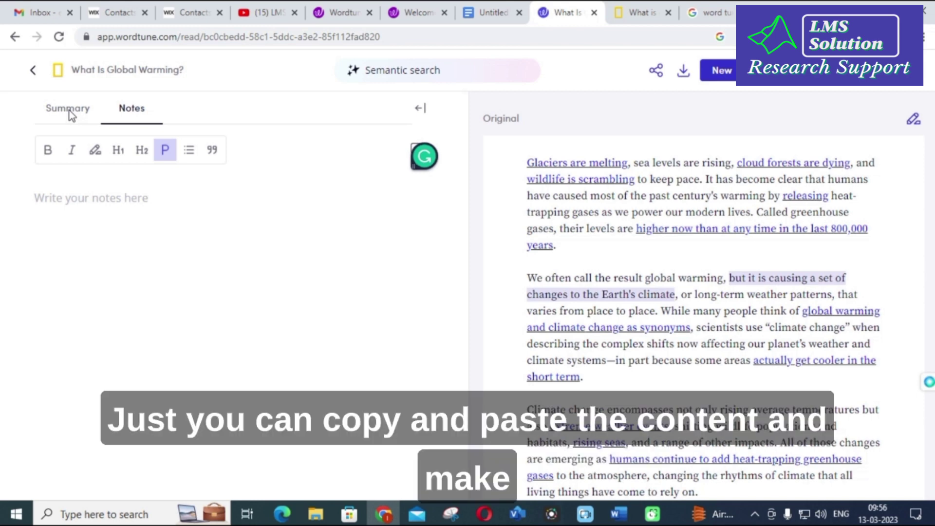
{"action": "left_click", "coordinate": [69, 109]}
{"action": "left_click", "coordinate": [131, 109]}
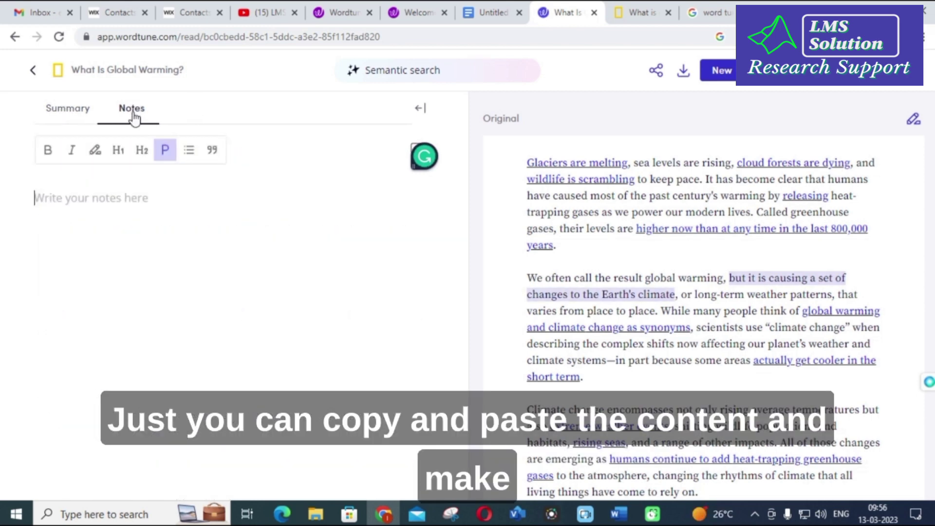
{"action": "left_click", "coordinate": [121, 250]}
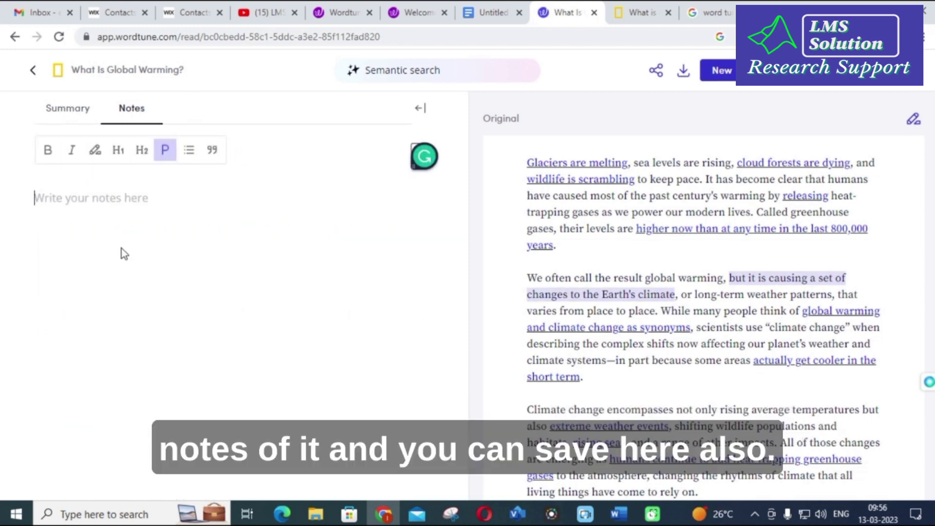
{"action": "left_click", "coordinate": [58, 112]}
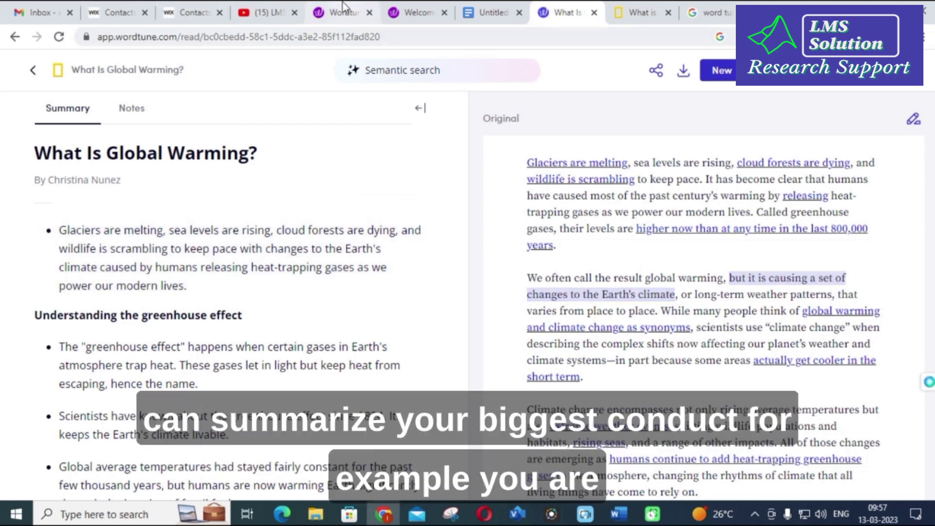
- Switch back to the Wordtune editor document's browser tab
{"action": "left_click", "coordinate": [334, 15]}
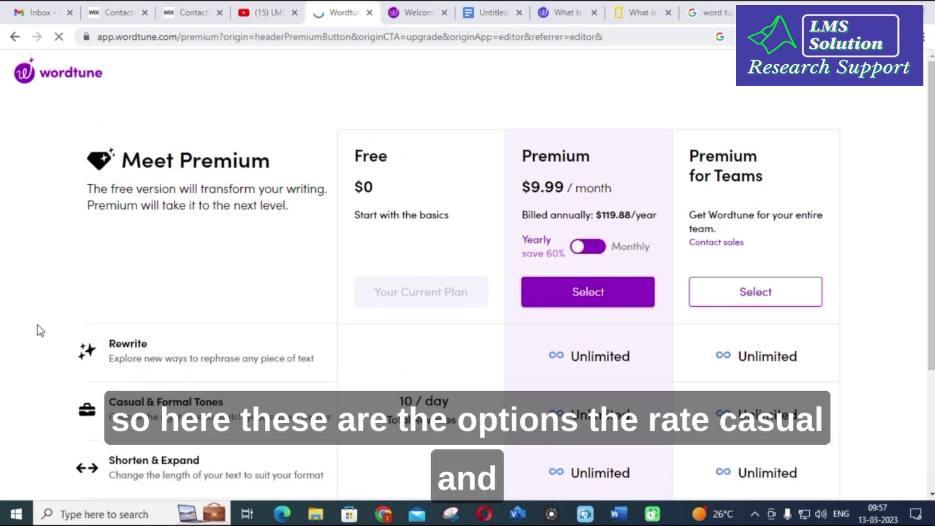
{"action": "scroll", "coordinate": [73, 275], "scroll_direction": "down", "scroll_amount": 2}
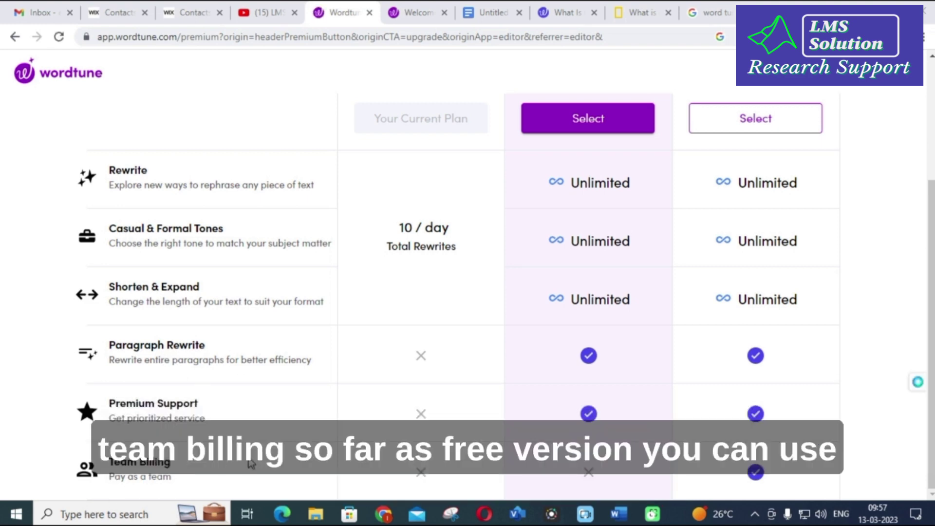
{"action": "scroll", "coordinate": [133, 263], "scroll_direction": "up", "scroll_amount": 1}
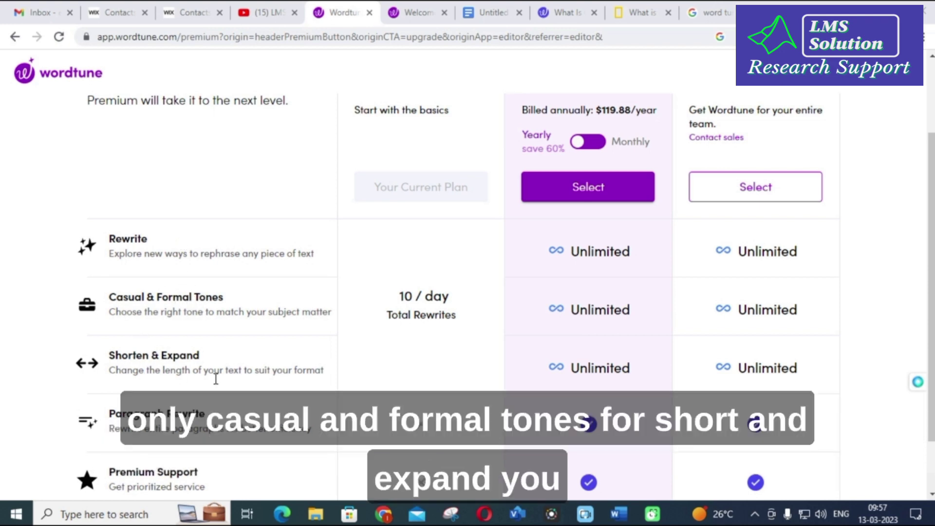
{"action": "scroll", "coordinate": [527, 285], "scroll_direction": "up", "scroll_amount": 2}
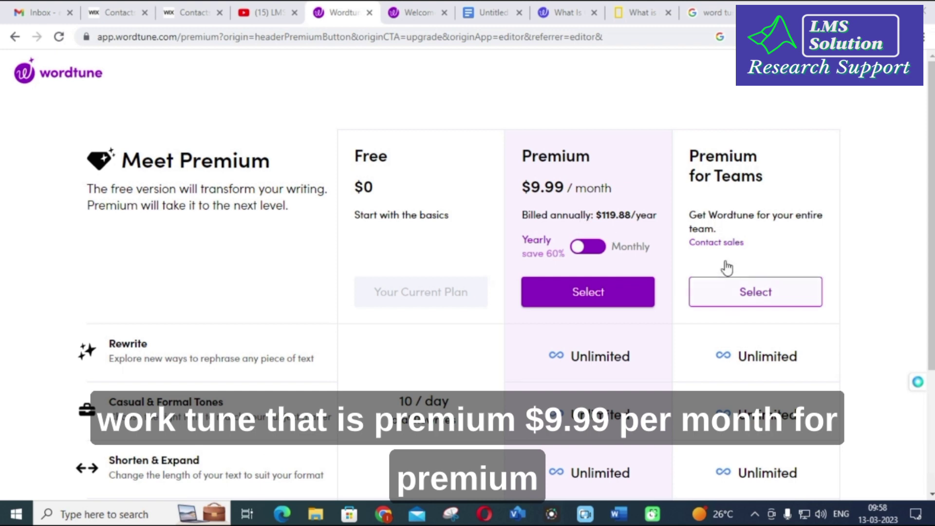
{"action": "scroll", "coordinate": [769, 217], "scroll_direction": "down", "scroll_amount": 3}
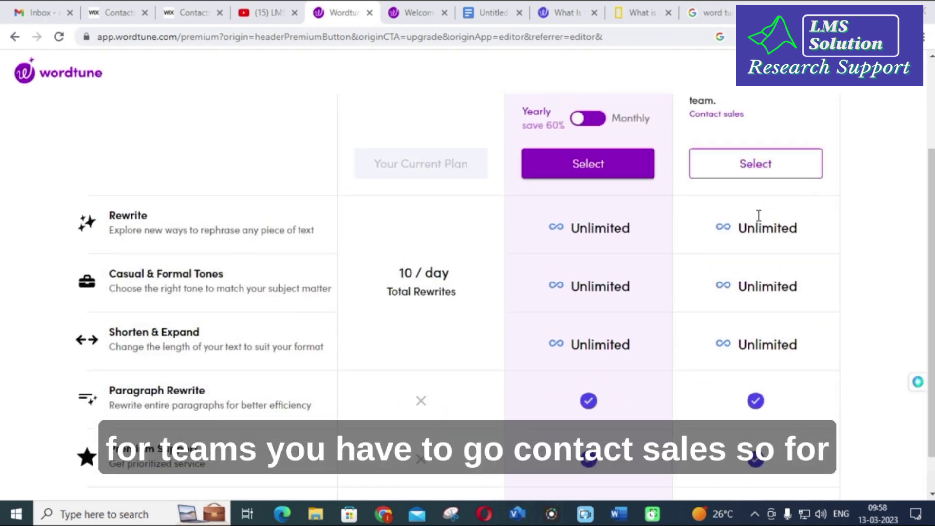
{"action": "scroll", "coordinate": [758, 224], "scroll_direction": "up", "scroll_amount": 1}
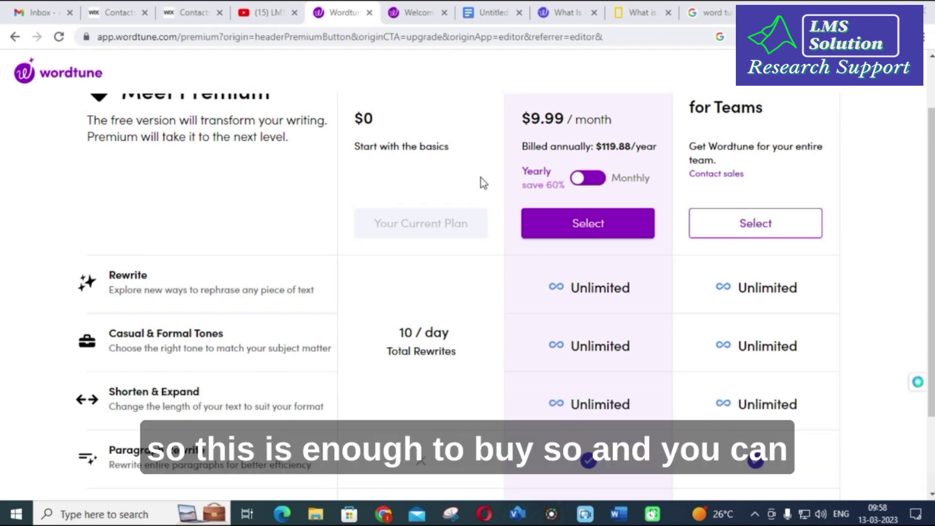
{"action": "scroll", "coordinate": [473, 248], "scroll_direction": "down", "scroll_amount": 2}
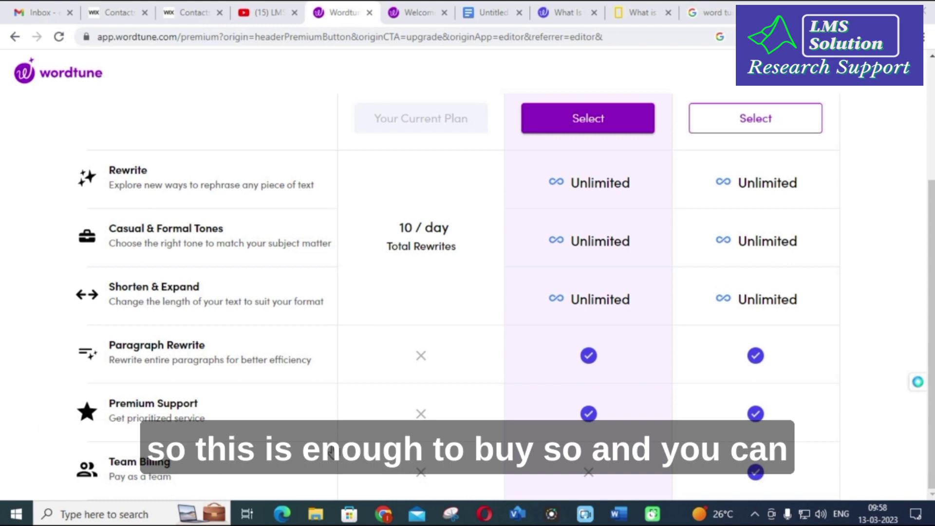